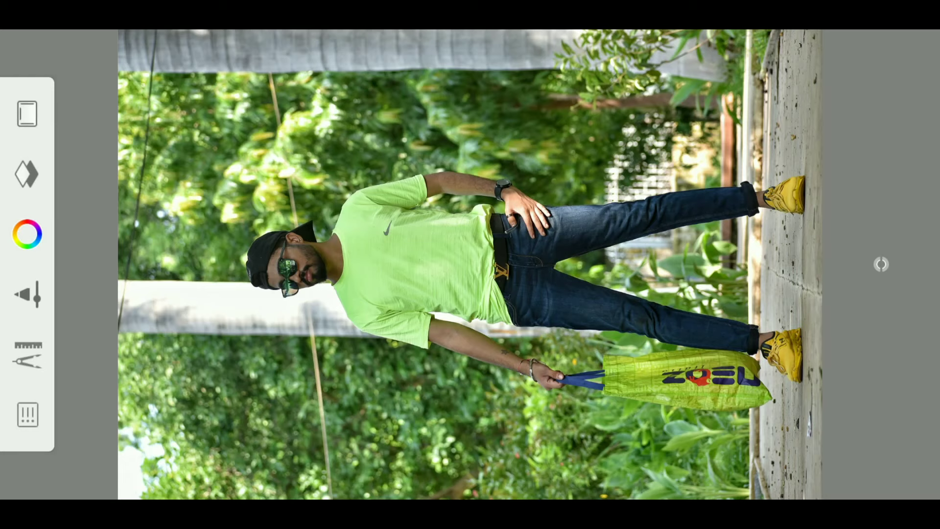
Zoom out and straighten the view of the imported park photo of the man
mouse_move(207, 392)
mouse_down()
mouse_move(254, 216)
mouse_move(252, 311)
mouse_move(204, 243)
mouse_move(179, 258)
mouse_move(164, 248)
mouse_up()
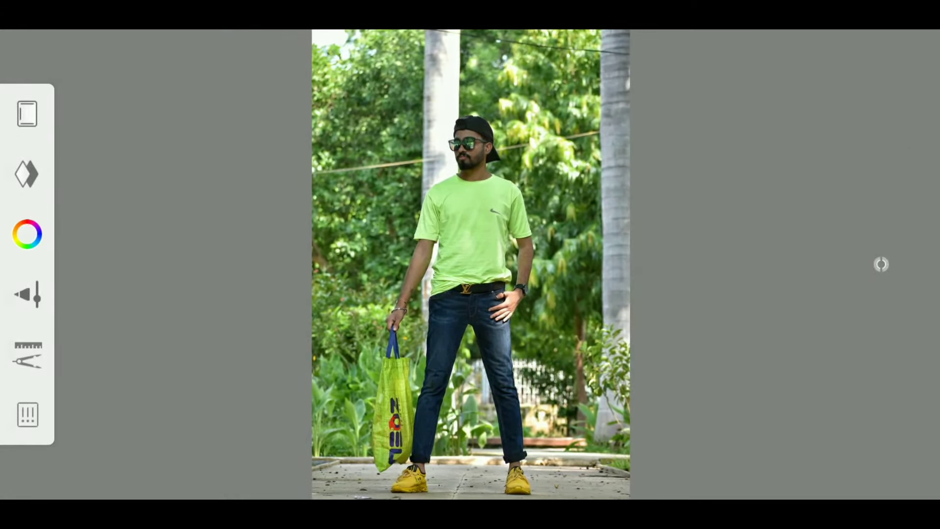
Switch to the Hard Eraser (Legacy) brush at size 22.4 and 100% opacity
mouse_move(237, 231)
mouse_down()
mouse_move(185, 300)
mouse_move(123, 336)
mouse_up()
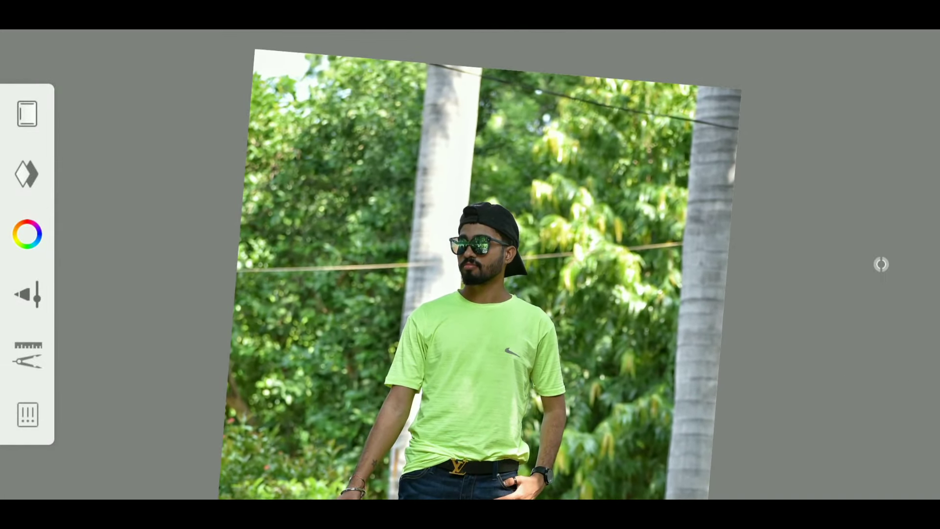
click(21, 293)
scroll(526, 264, left, 10)
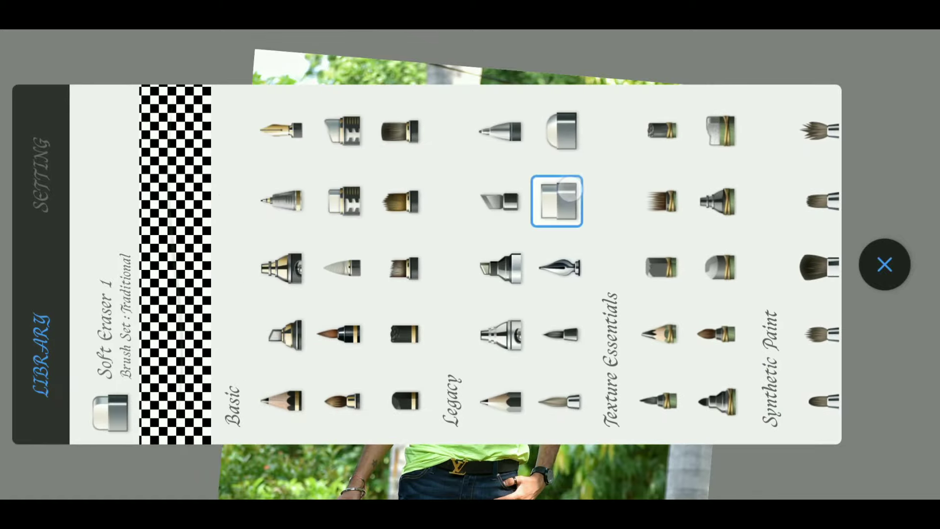
click(568, 190)
click(42, 175)
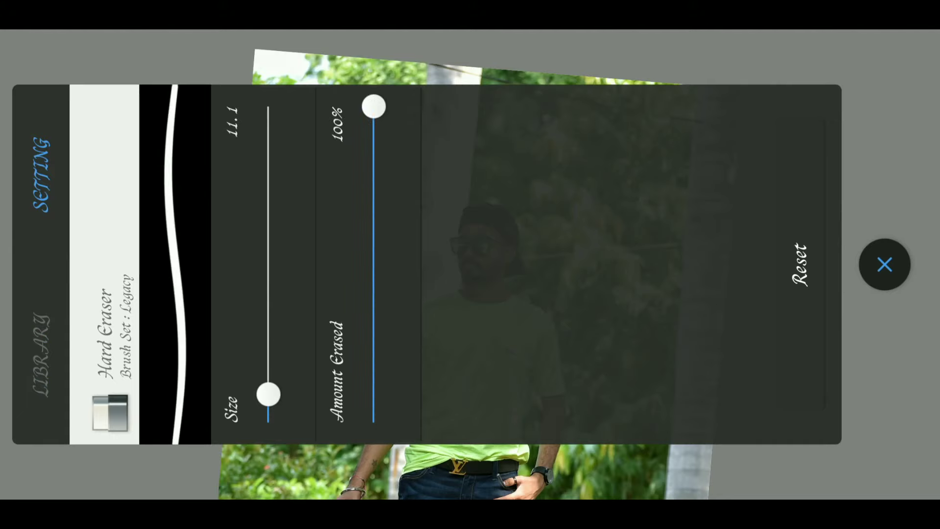
drag(268, 394, 299, 284)
drag(318, 195, 317, 349)
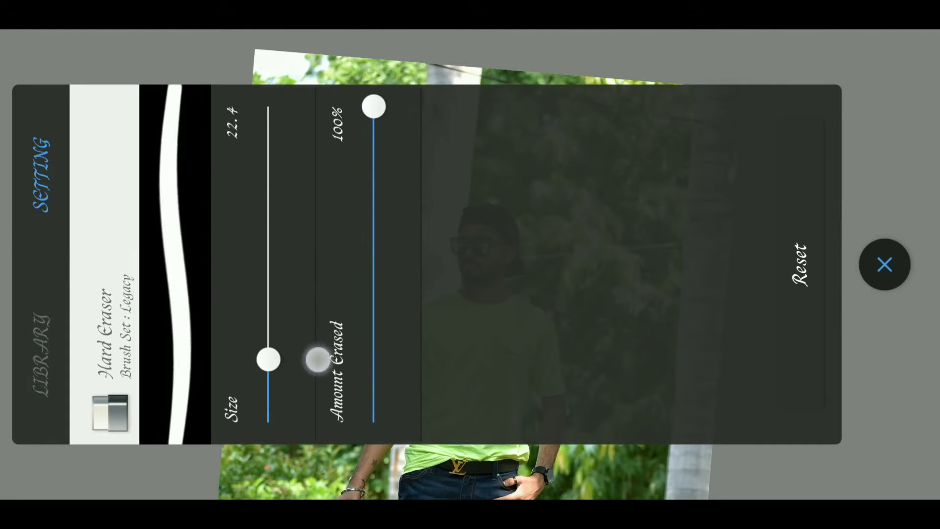
click(906, 260)
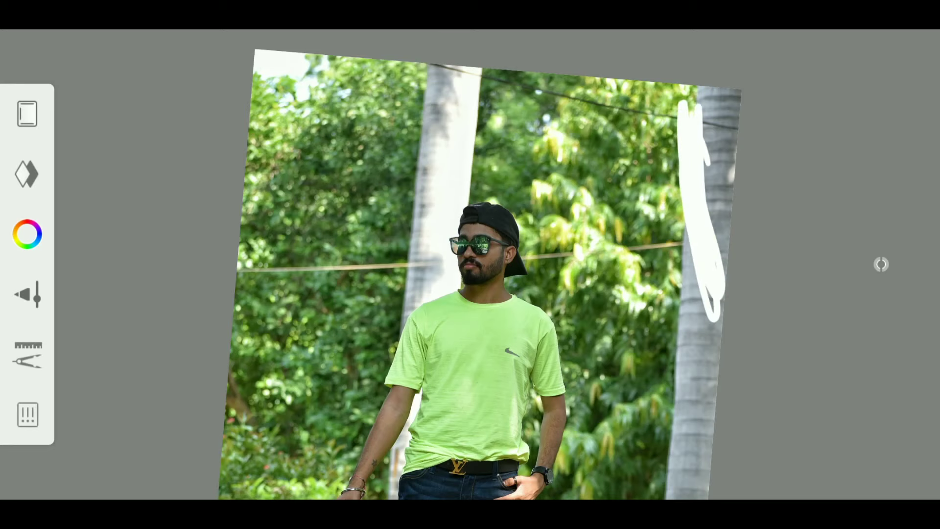
Erase the right tree trunk and the foliage beside the man
click(888, 263)
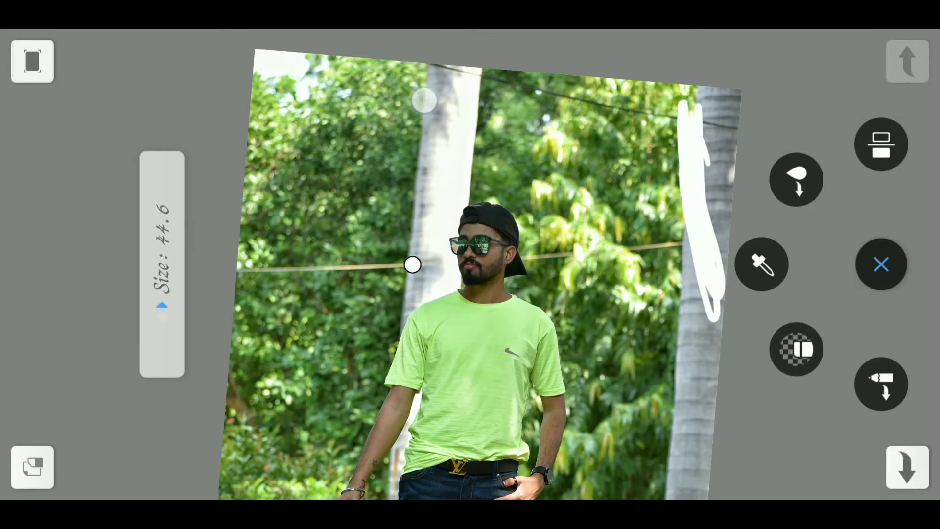
drag(673, 88, 706, 337)
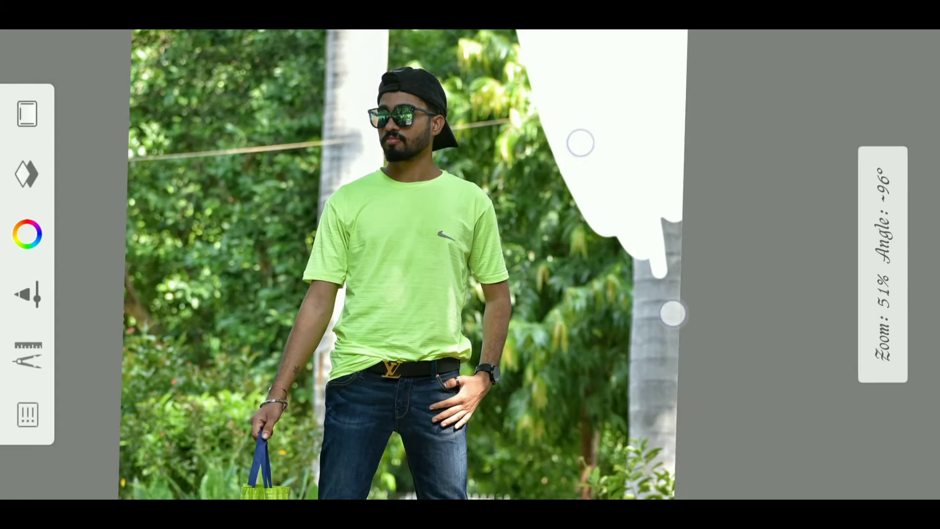
drag(666, 343, 678, 107)
mouse_move(650, 182)
mouse_down()
mouse_move(577, 216)
mouse_move(555, 253)
mouse_up()
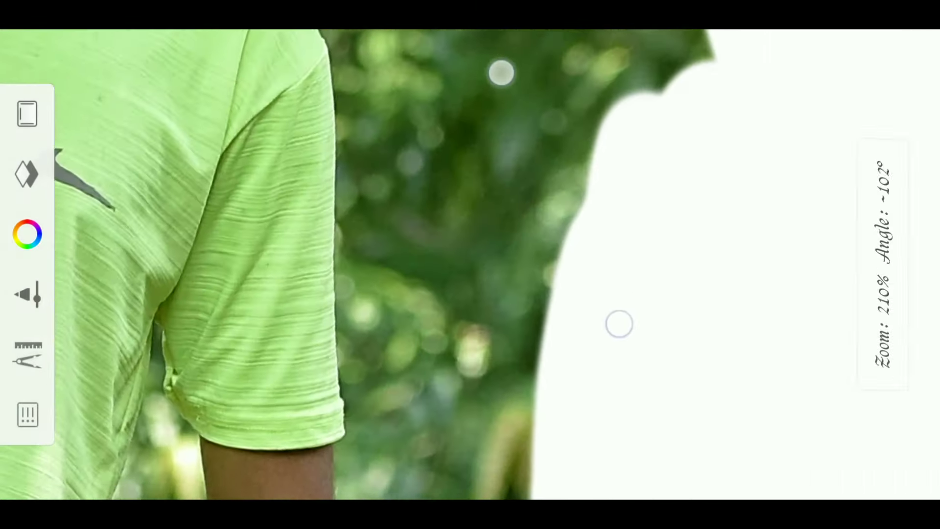
Shrink the eraser to about 35 and erase the background along the shoulder edge
click(881, 265)
drag(416, 264, 391, 264)
mouse_move(460, 294)
mouse_down()
mouse_move(465, 431)
mouse_move(401, 210)
mouse_up()
scroll(607, 336, up, 2)
mouse_move(607, 336)
mouse_down()
mouse_move(544, 279)
mouse_move(530, 283)
mouse_up()
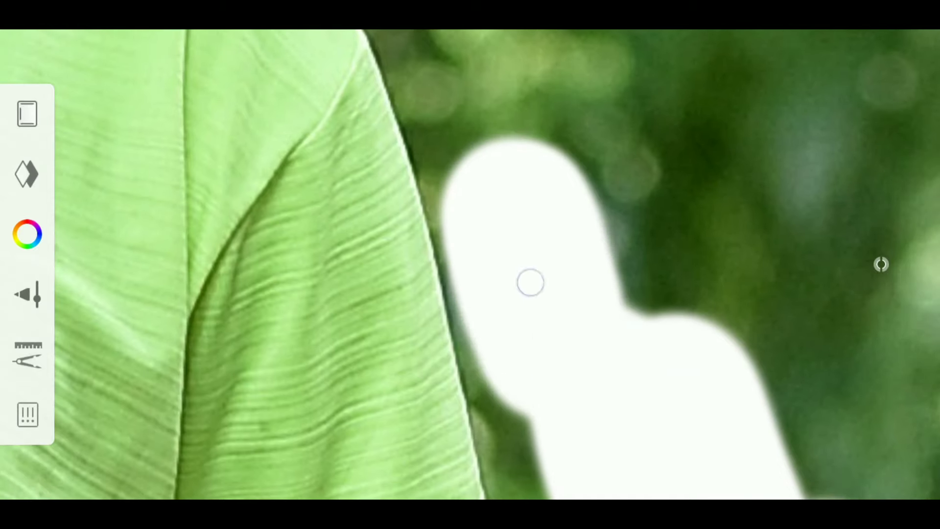
mouse_move(548, 365)
mouse_down()
mouse_move(579, 334)
mouse_move(612, 147)
mouse_up()
Reduce the eraser to about 31, erase above the shoulder, and zoom in along it
click(881, 264)
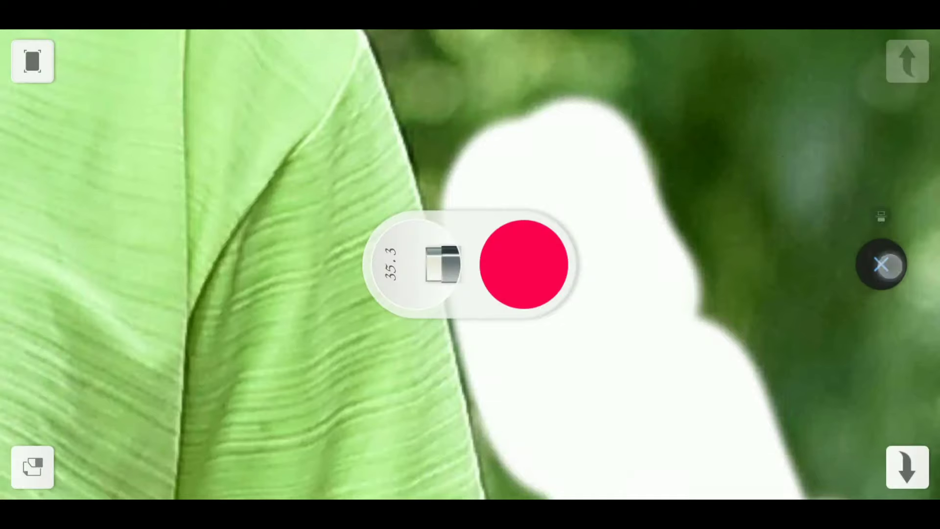
drag(525, 263, 428, 308)
click(881, 264)
scroll(538, 245, up, 2)
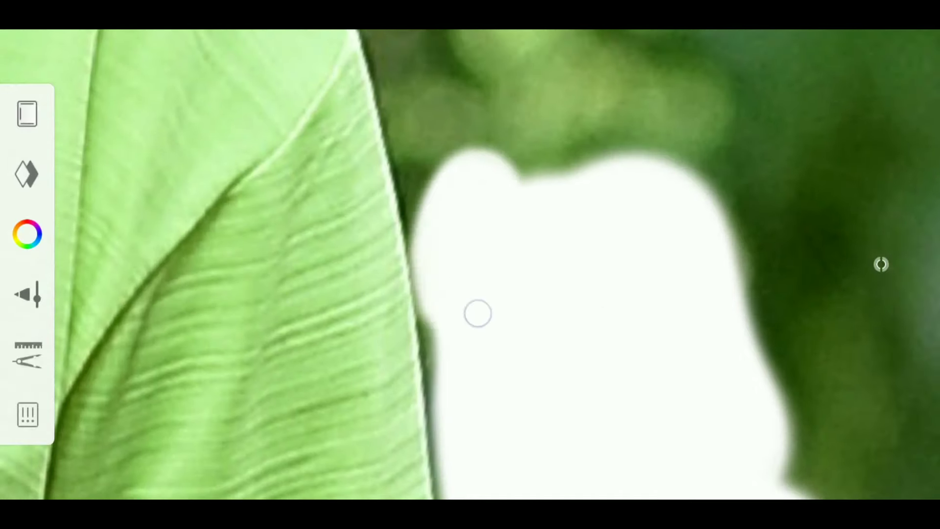
scroll(498, 438, up, 2)
drag(466, 332, 421, 158)
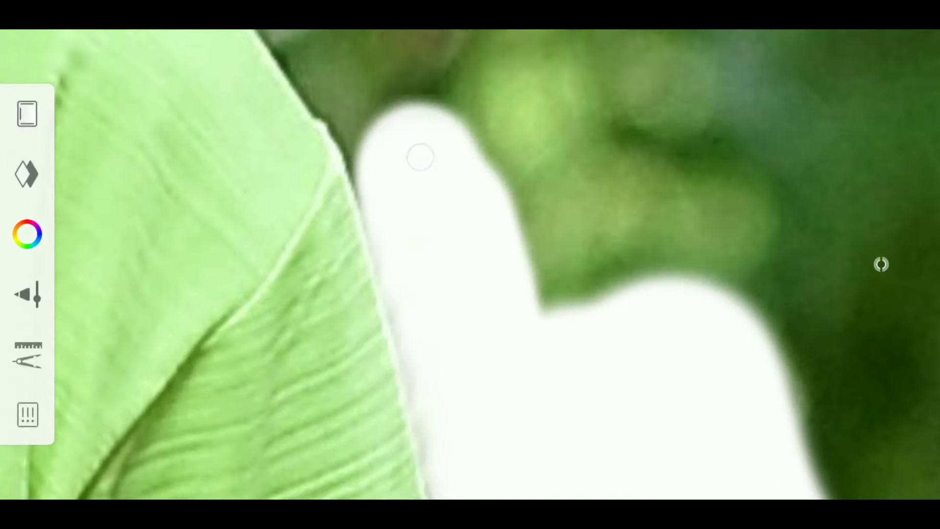
scroll(420, 157, up, 2)
scroll(443, 168, up, 2)
scroll(453, 324, up, 2)
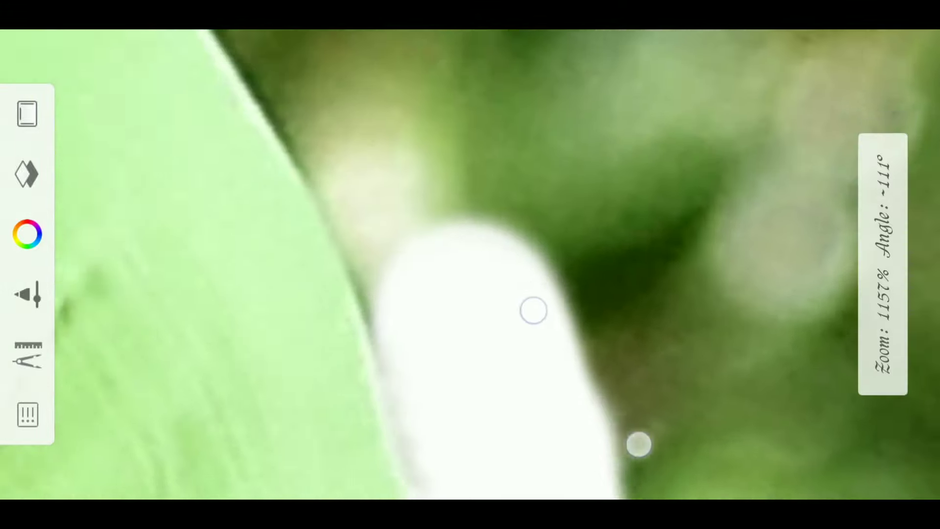
scroll(479, 286, down, 2)
scroll(502, 270, up, 2)
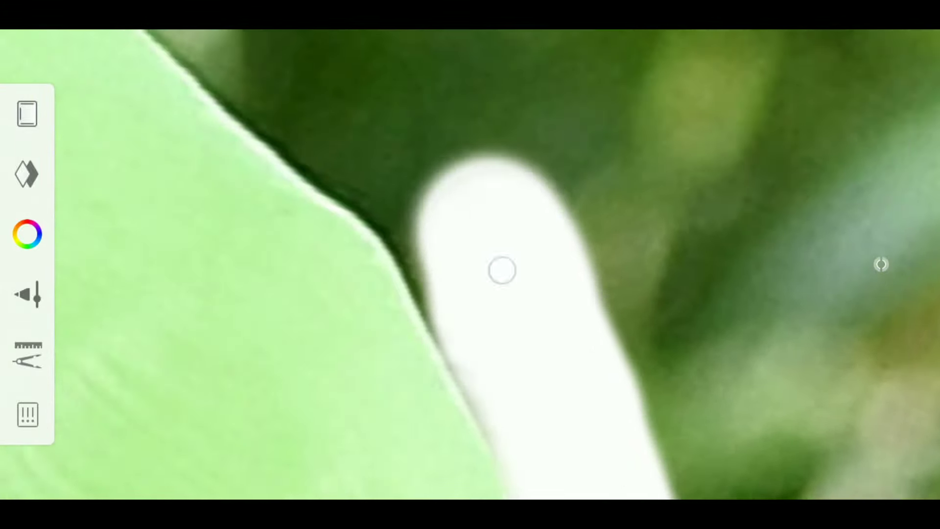
scroll(523, 316, up, 2)
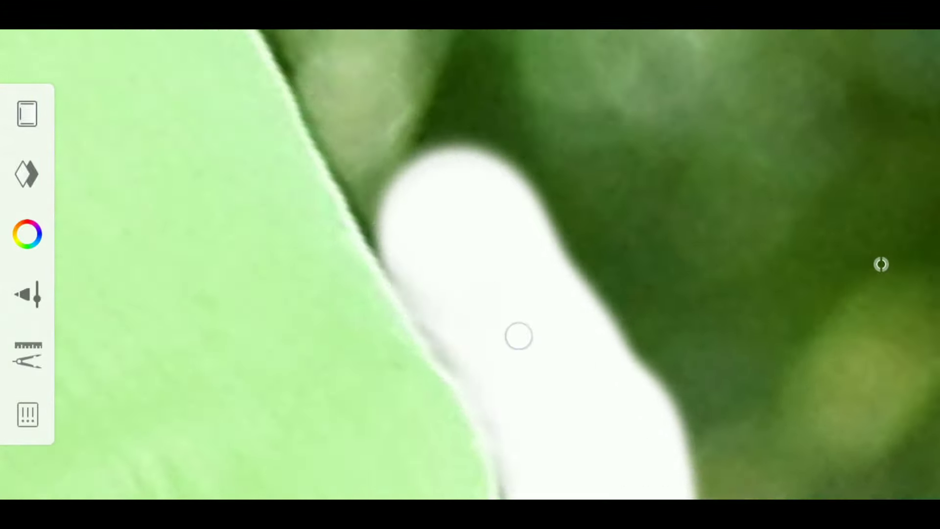
scroll(518, 335, up, 2)
scroll(495, 338, up, 2)
scroll(510, 271, up, 2)
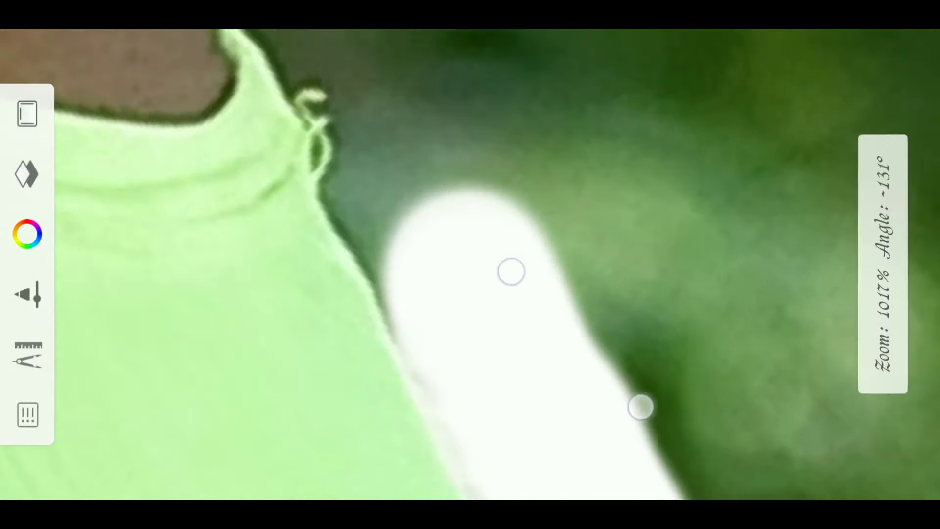
scroll(432, 212, up, 1)
scroll(441, 189, up, 1)
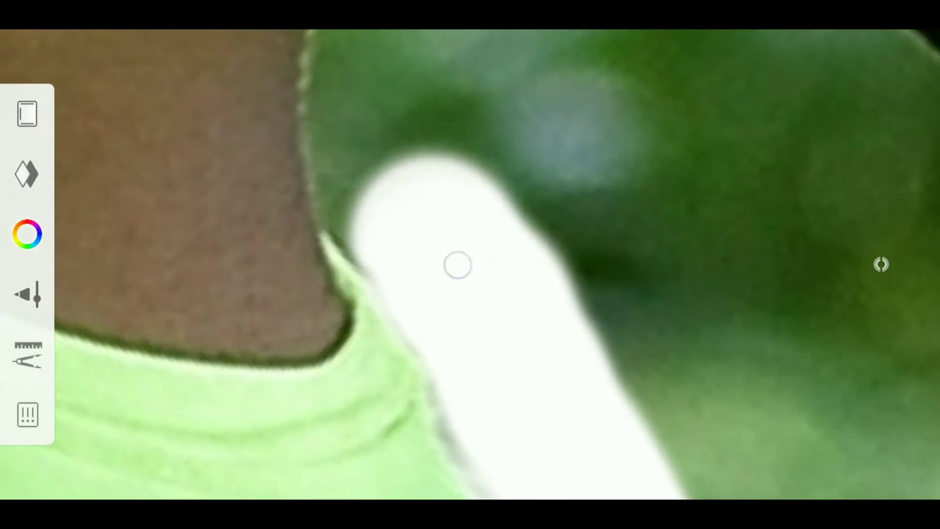
scroll(457, 264, up, 1)
mouse_move(511, 298)
mouse_down()
mouse_move(458, 205)
mouse_move(479, 139)
mouse_move(449, 231)
mouse_move(484, 201)
mouse_move(596, 376)
mouse_move(510, 264)
mouse_move(430, 302)
mouse_move(516, 257)
mouse_up()
Shrink the eraser to 8.8 and reposition the view from the neck to the feet
click(881, 265)
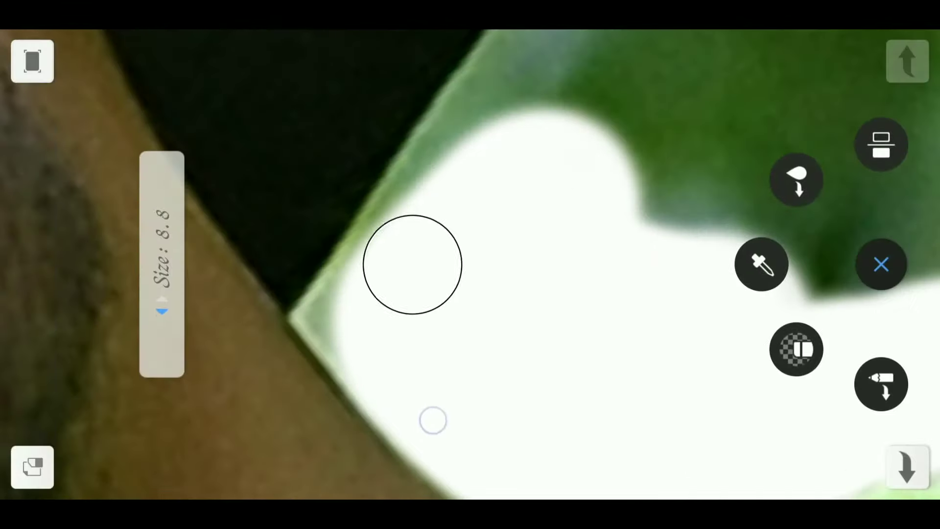
click(421, 399)
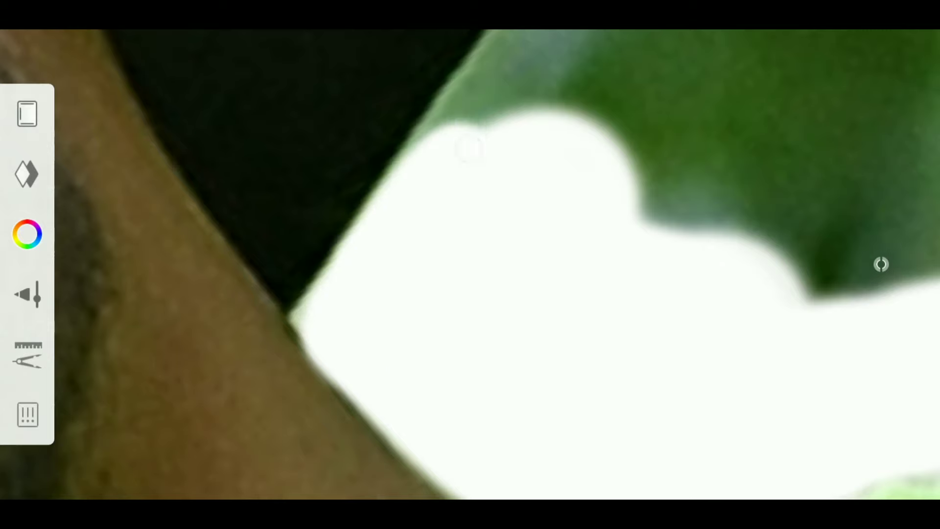
drag(394, 257, 433, 250)
mouse_move(436, 316)
mouse_down()
mouse_move(442, 283)
mouse_move(418, 327)
mouse_up()
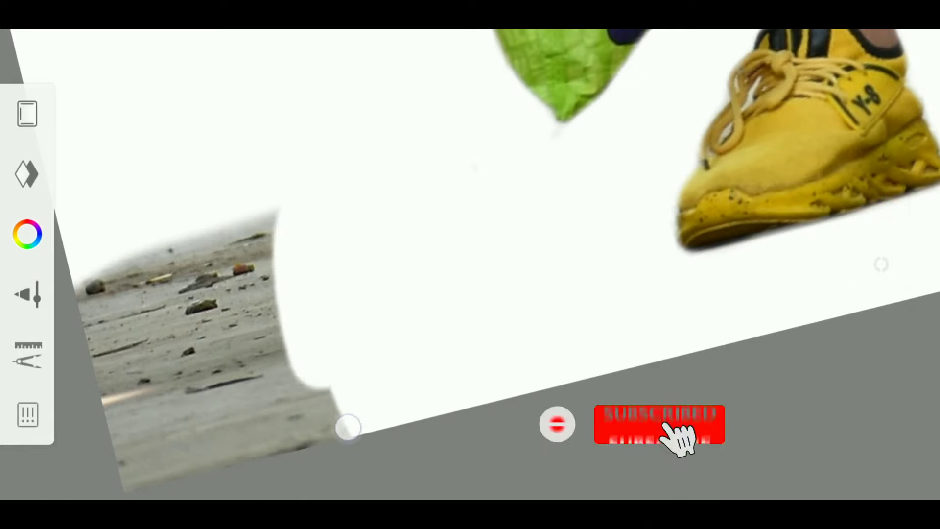
Reframe around the shoes and ground, then zoom out to see the whole cut-out figure
mouse_move(419, 327)
mouse_down()
mouse_move(395, 419)
mouse_move(306, 441)
mouse_move(217, 320)
mouse_up()
mouse_move(490, 400)
mouse_down()
mouse_move(348, 386)
mouse_move(431, 433)
mouse_move(605, 366)
mouse_move(498, 415)
mouse_move(563, 389)
mouse_move(609, 346)
mouse_move(581, 360)
mouse_move(624, 376)
mouse_up()
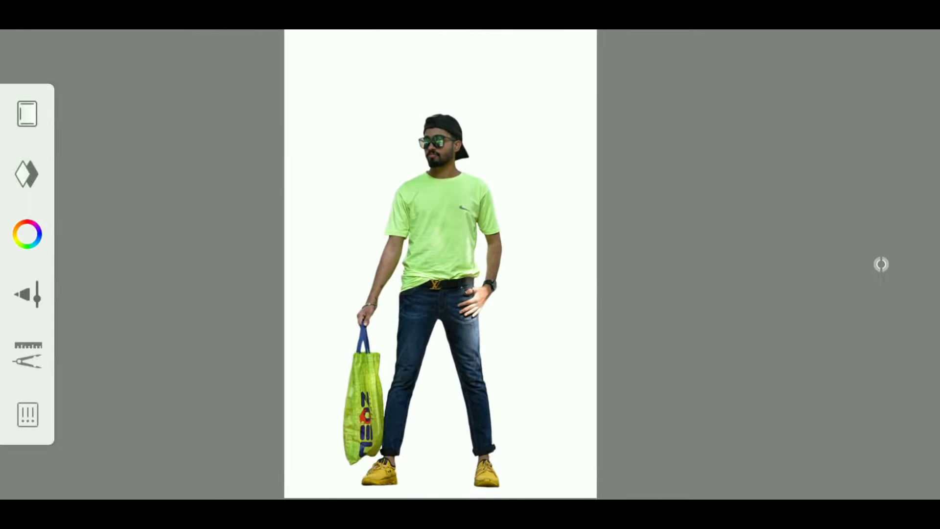
Switch to the Smudge Flat Brush 3 at size 21.0
click(27, 294)
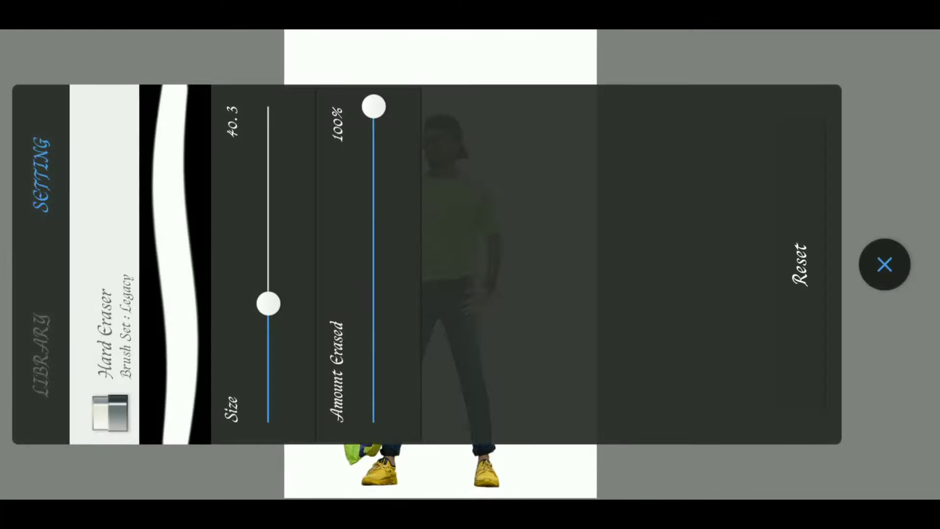
click(42, 355)
drag(726, 188, 604, 325)
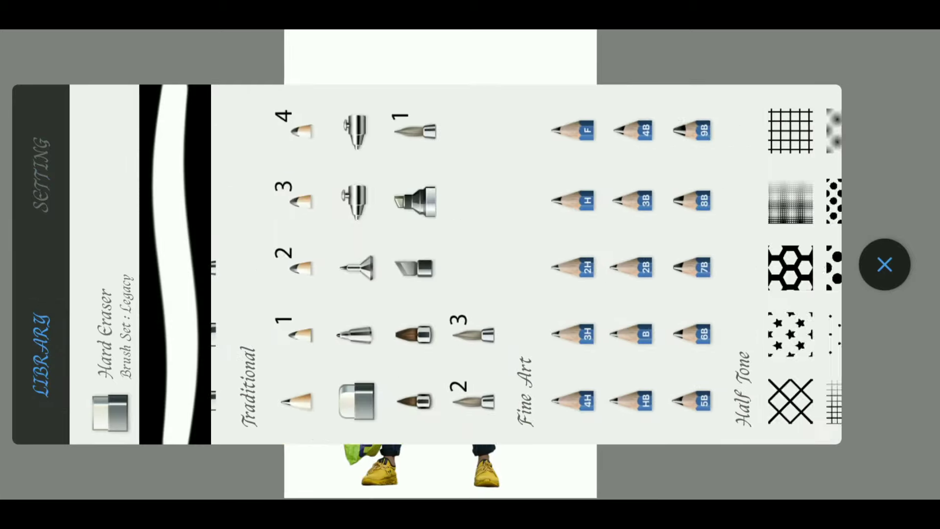
drag(833, 327, 677, 327)
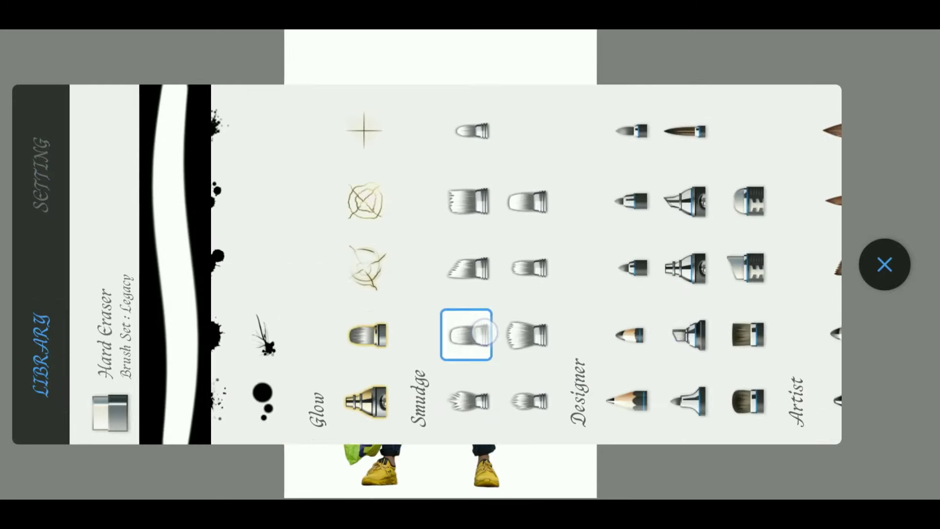
click(42, 175)
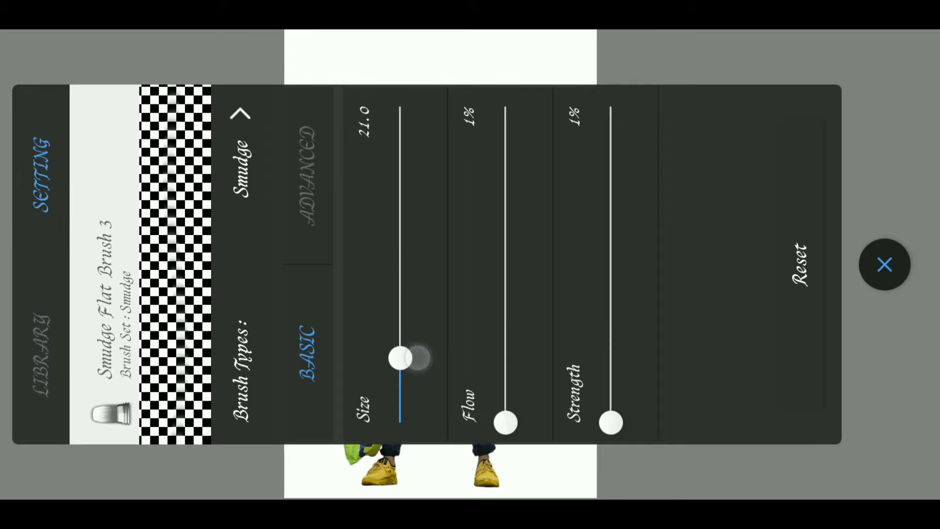
click(883, 264)
Zoom in on the man's face and bring up the figure layer's options
scroll(497, 188, up, 3)
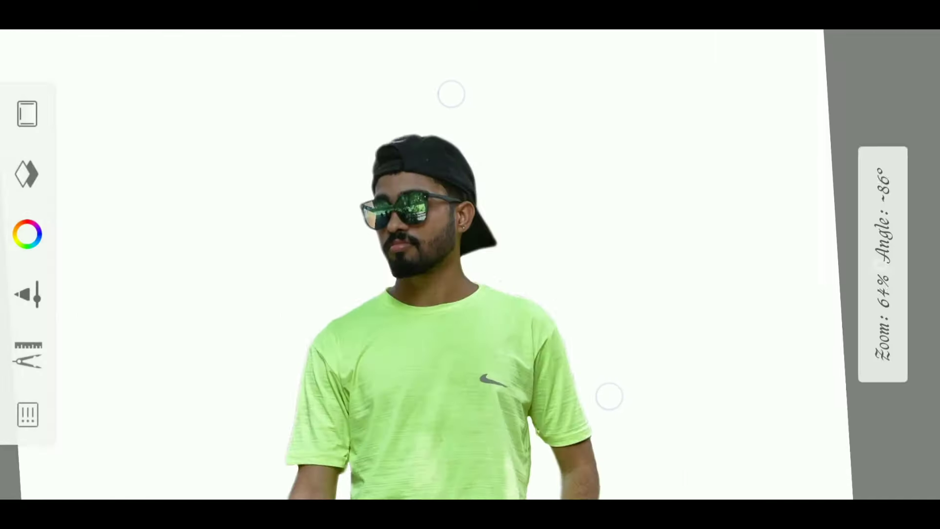
scroll(530, 245, up, 3)
scroll(531, 245, up, 2)
scroll(539, 254, up, 3)
scroll(545, 266, up, 3)
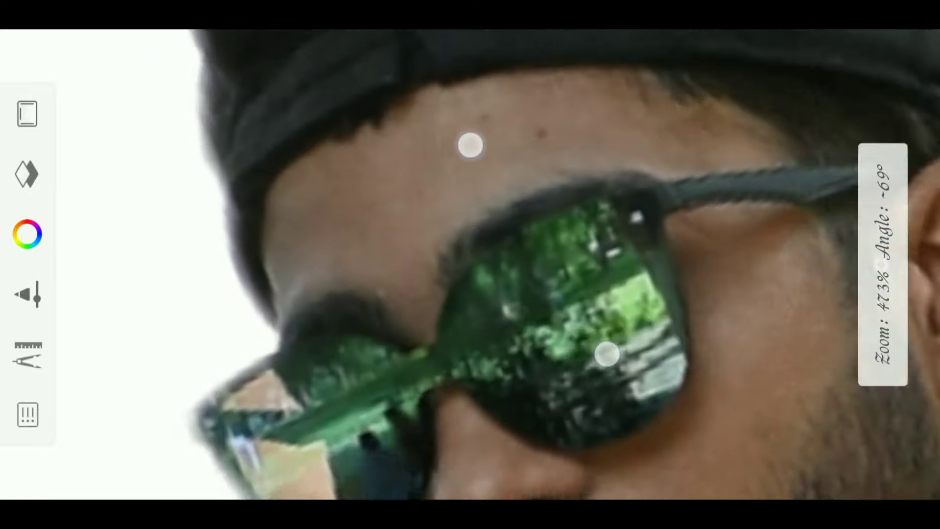
scroll(539, 248, up, 2)
scroll(601, 264, up, 3)
scroll(619, 272, up, 1)
click(27, 174)
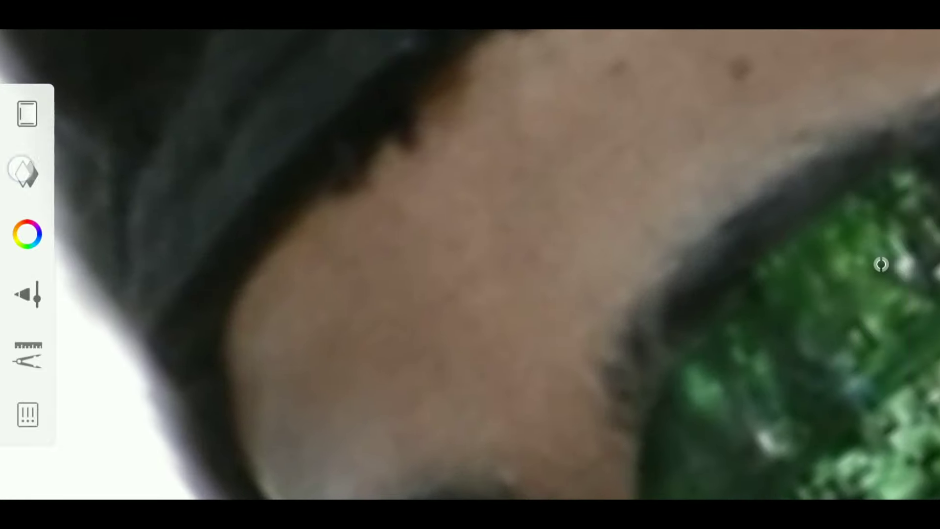
click(643, 78)
Duplicate the figure layer and set the smudge brush size to about 20.8
click(105, 130)
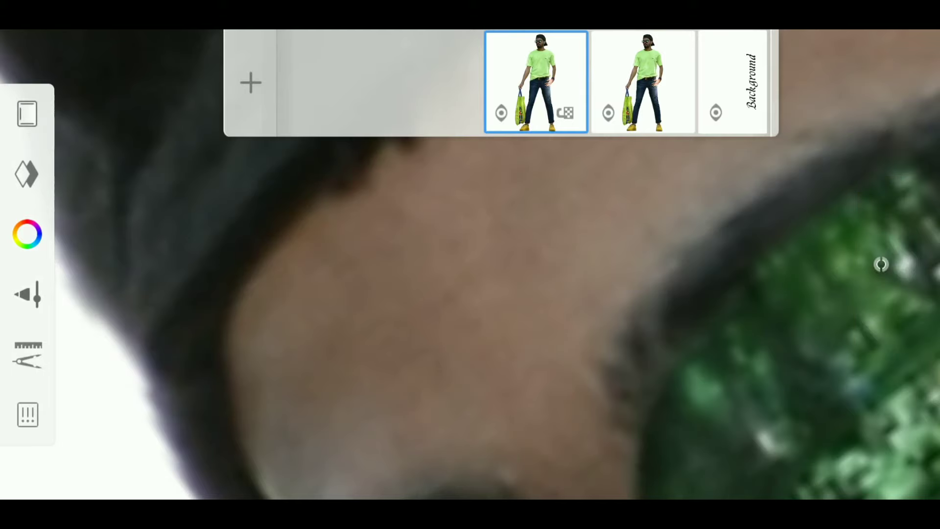
click(27, 174)
click(881, 264)
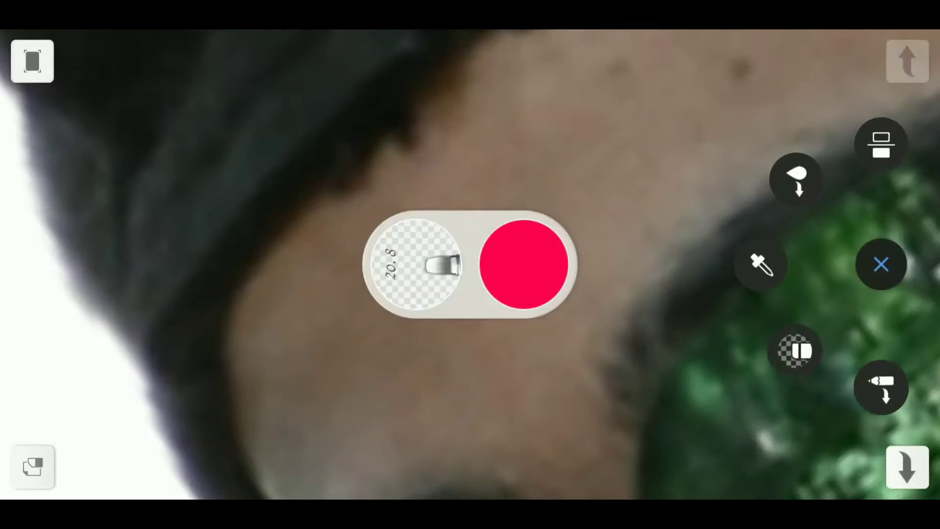
drag(470, 262, 424, 310)
click(352, 301)
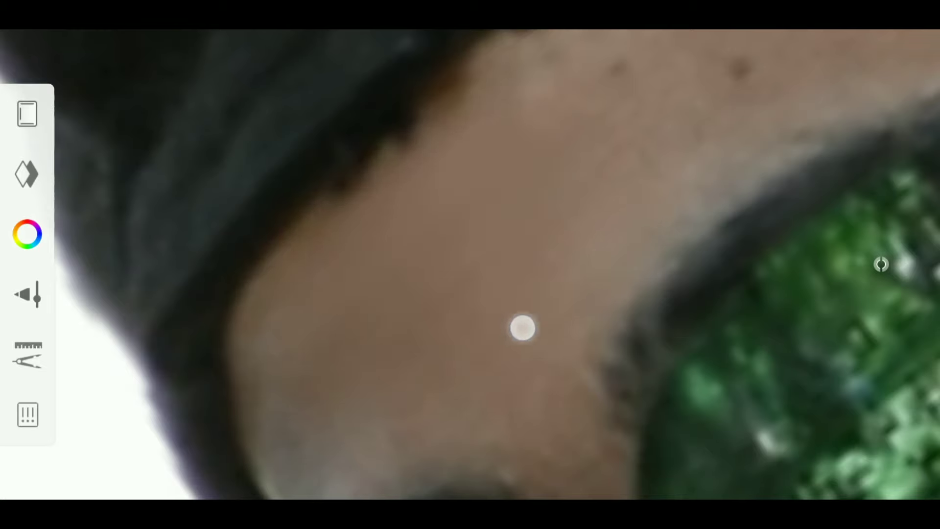
Smooth the skin on the forehead and temples beside the glasses
drag(757, 130, 654, 131)
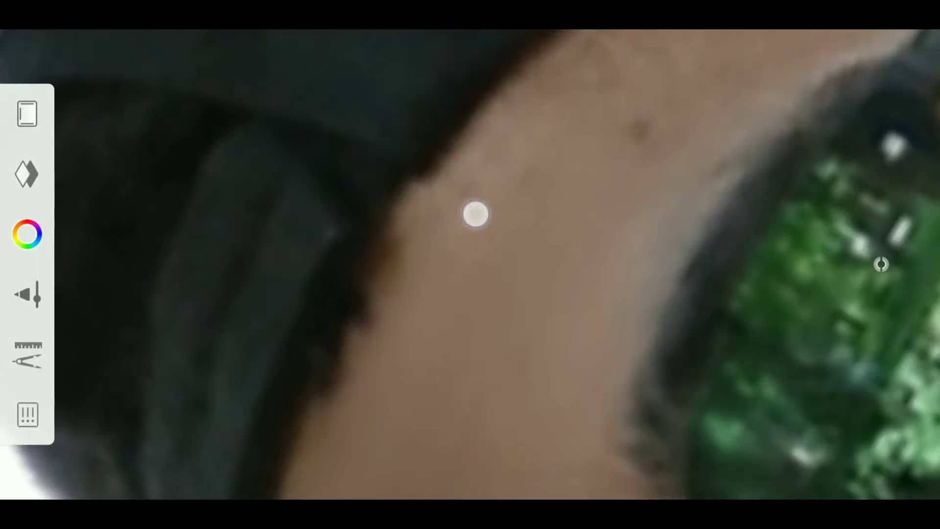
drag(524, 173, 499, 158)
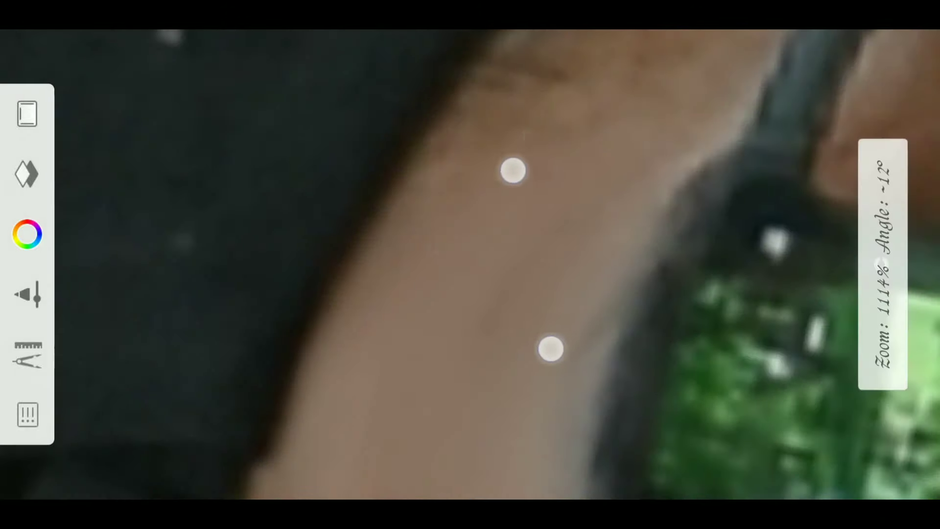
drag(545, 295, 395, 287)
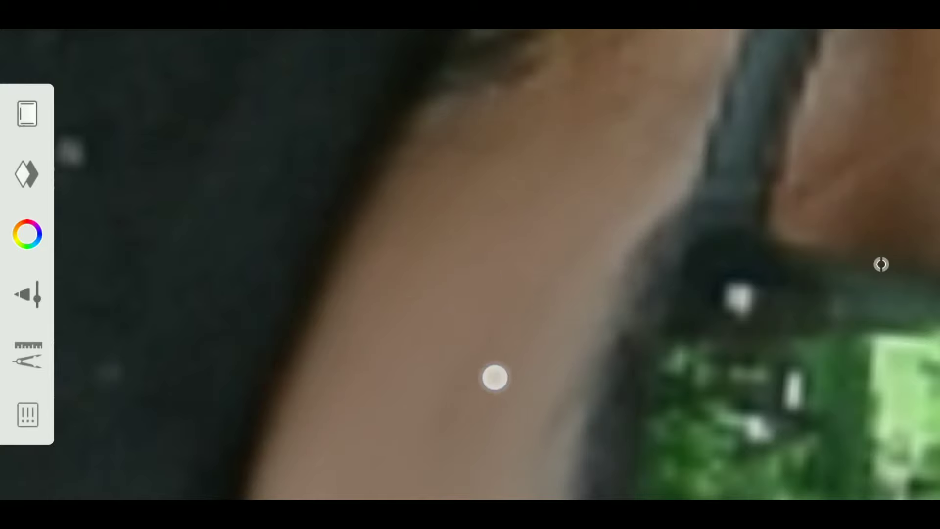
drag(494, 378, 406, 257)
drag(304, 299, 441, 311)
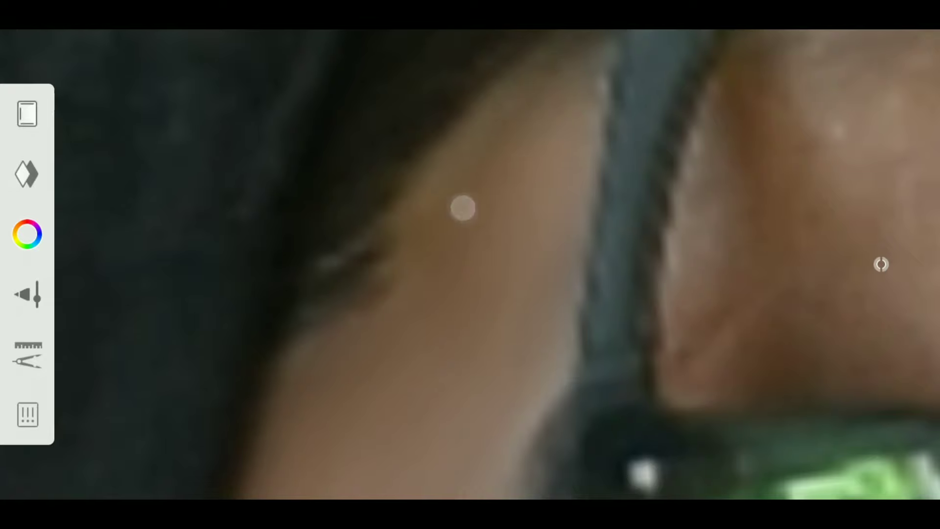
mouse_move(463, 208)
mouse_down()
mouse_move(563, 272)
mouse_move(430, 248)
mouse_move(602, 268)
mouse_move(677, 332)
mouse_move(579, 387)
mouse_move(553, 344)
mouse_move(396, 265)
mouse_move(489, 367)
mouse_move(509, 323)
mouse_move(482, 438)
mouse_move(491, 403)
mouse_move(436, 164)
mouse_move(475, 205)
mouse_up()
click(881, 264)
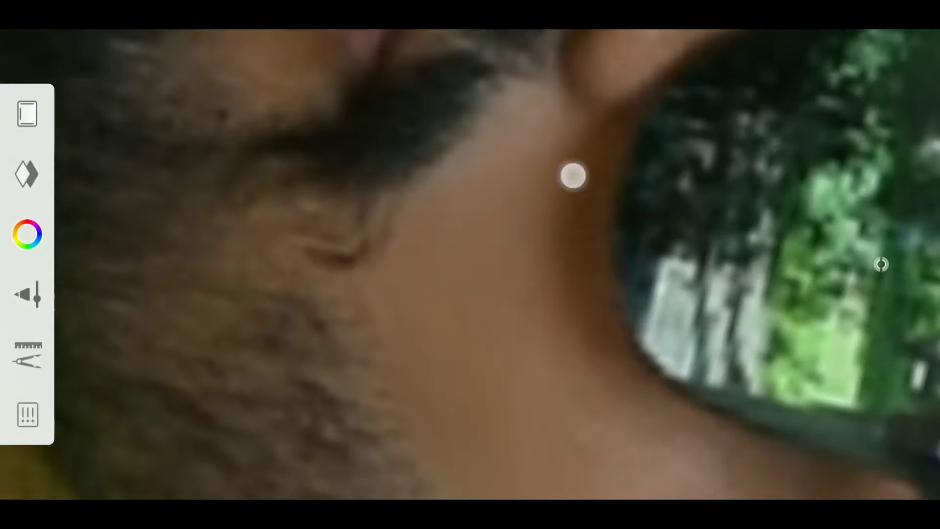
Smooth the cheeks below the glasses and the skin beside the nose
mouse_move(572, 176)
mouse_down()
mouse_move(576, 346)
mouse_move(486, 184)
mouse_move(474, 352)
mouse_move(482, 340)
mouse_up()
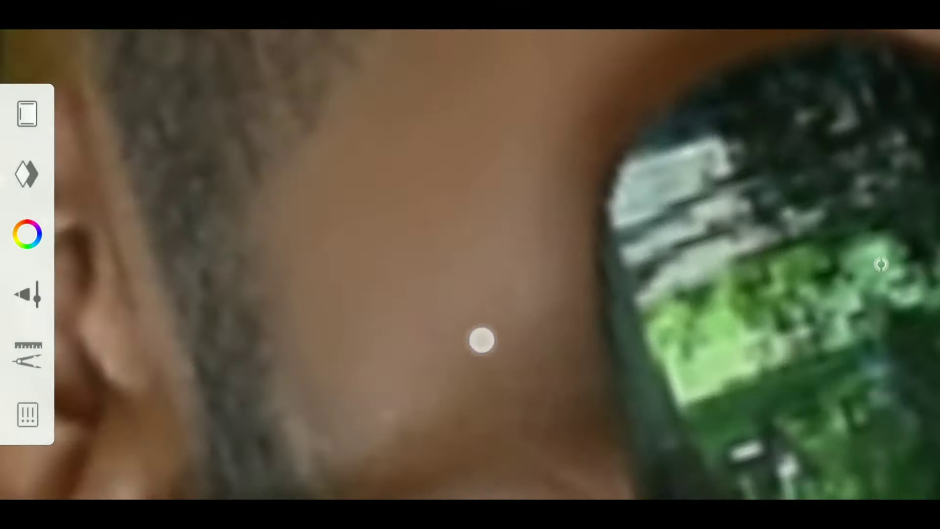
drag(527, 259, 339, 347)
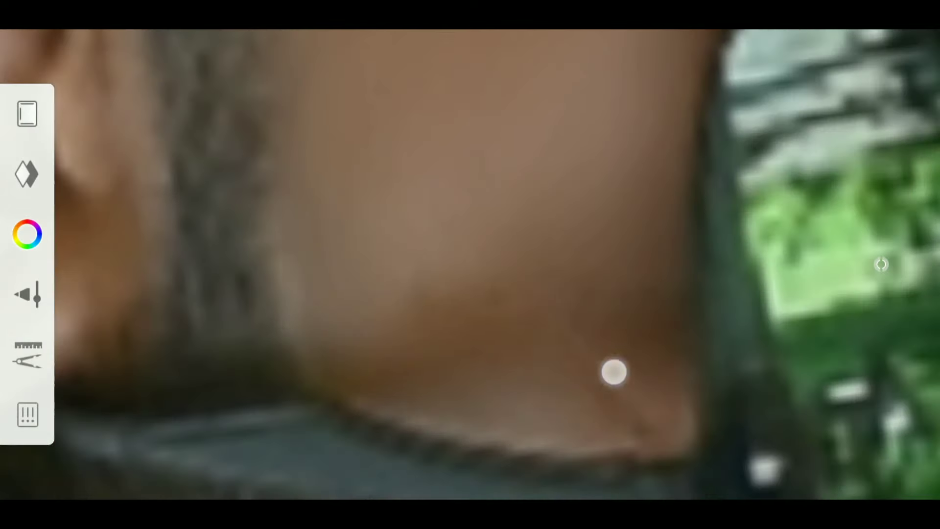
mouse_move(491, 313)
mouse_down()
mouse_move(378, 242)
mouse_move(401, 286)
mouse_move(551, 305)
mouse_up()
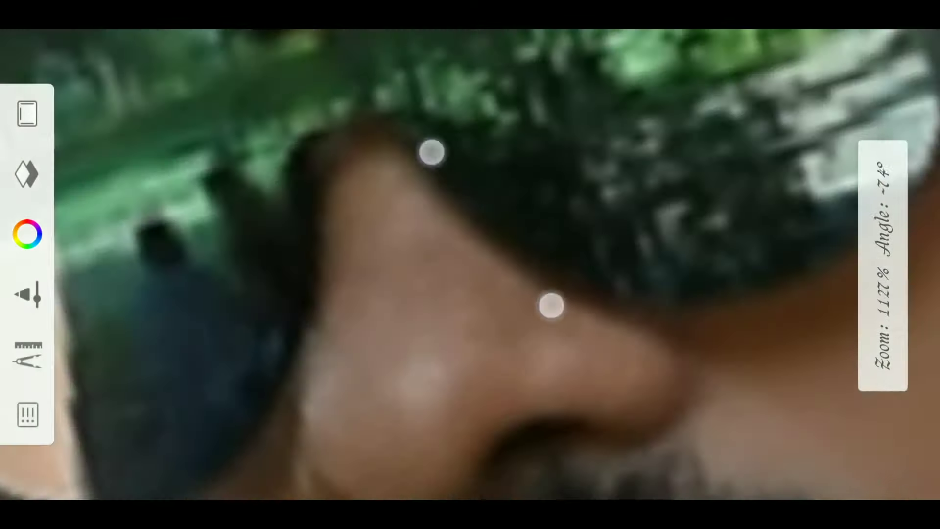
mouse_move(602, 332)
mouse_down()
mouse_move(491, 322)
mouse_move(329, 365)
mouse_up()
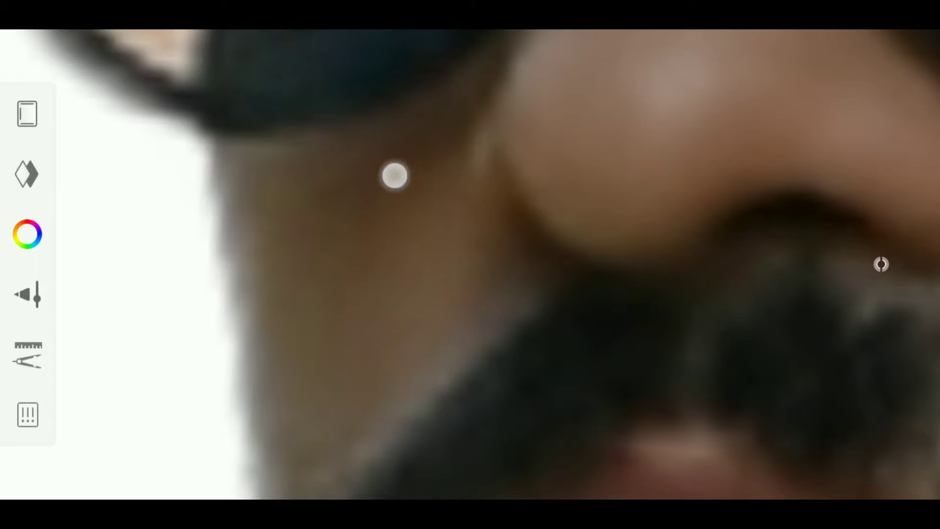
drag(483, 390, 418, 357)
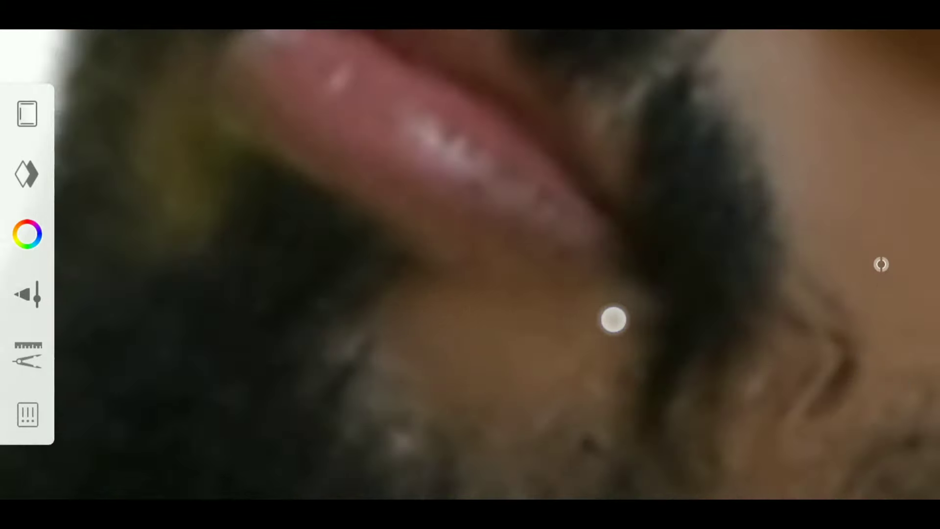
Smooth the neck along the collar and beard line, then zoom out to the upper body
mouse_move(613, 320)
mouse_down()
mouse_move(497, 340)
mouse_move(335, 429)
mouse_up()
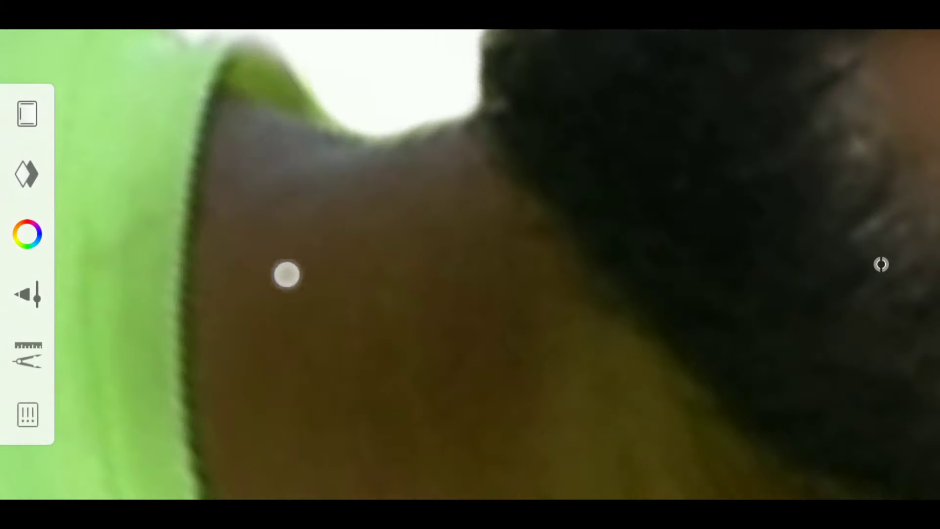
mouse_move(286, 275)
mouse_down()
mouse_move(457, 201)
mouse_move(489, 304)
mouse_up()
mouse_move(222, 390)
mouse_down()
mouse_move(233, 426)
mouse_move(375, 178)
mouse_move(428, 235)
mouse_move(248, 320)
mouse_up()
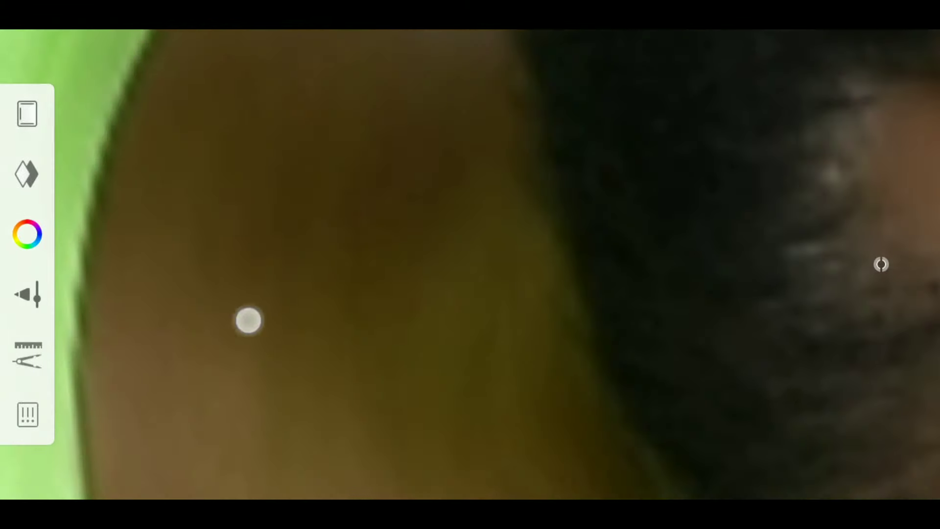
mouse_move(350, 356)
mouse_down()
mouse_move(277, 357)
mouse_move(315, 227)
mouse_up()
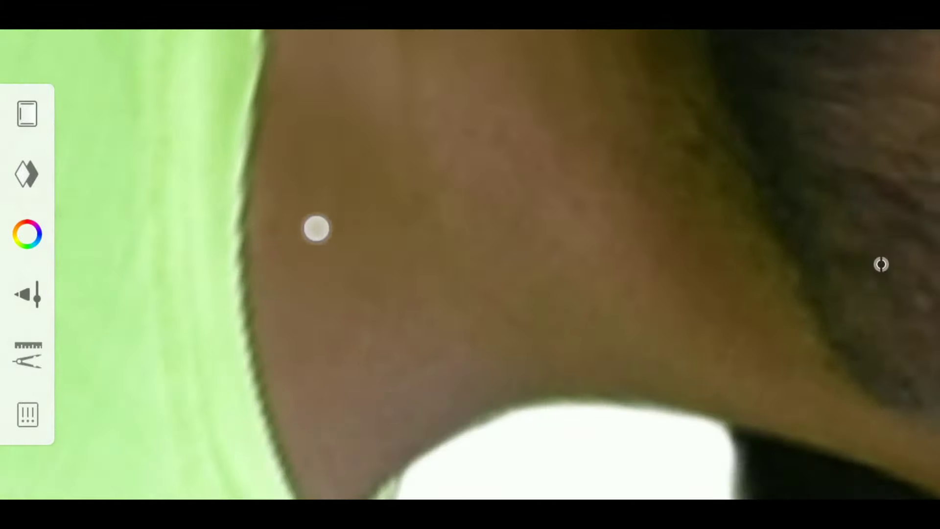
drag(376, 223, 296, 236)
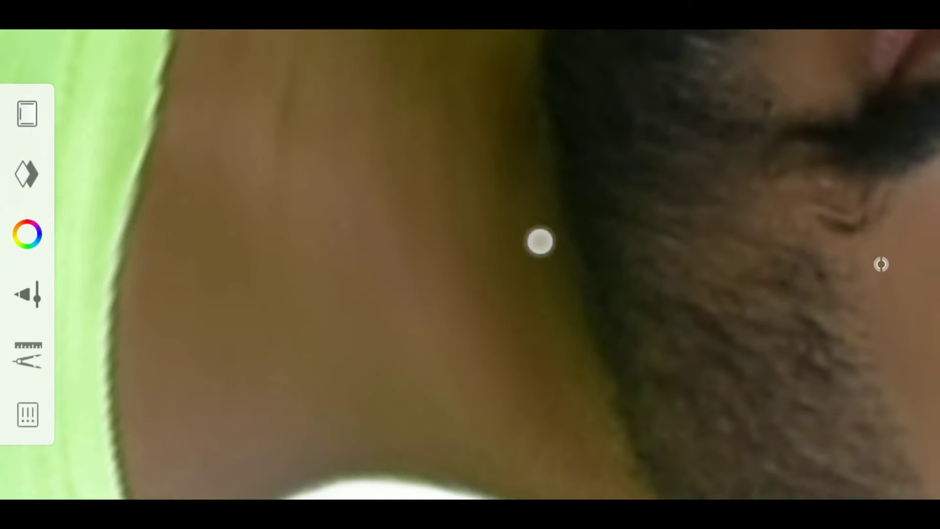
mouse_move(540, 241)
mouse_down()
mouse_move(539, 355)
mouse_move(350, 279)
mouse_move(355, 155)
mouse_move(433, 110)
mouse_move(396, 185)
mouse_move(447, 258)
mouse_move(434, 327)
mouse_move(375, 274)
mouse_move(343, 216)
mouse_move(524, 250)
mouse_move(482, 298)
mouse_move(550, 361)
mouse_up()
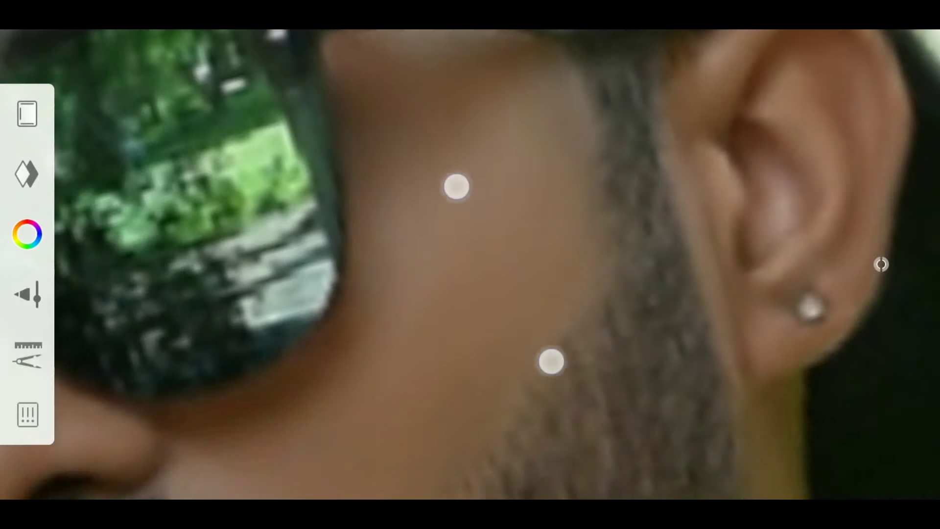
mouse_move(399, 212)
mouse_down()
mouse_move(466, 216)
mouse_move(516, 170)
mouse_move(578, 315)
mouse_up()
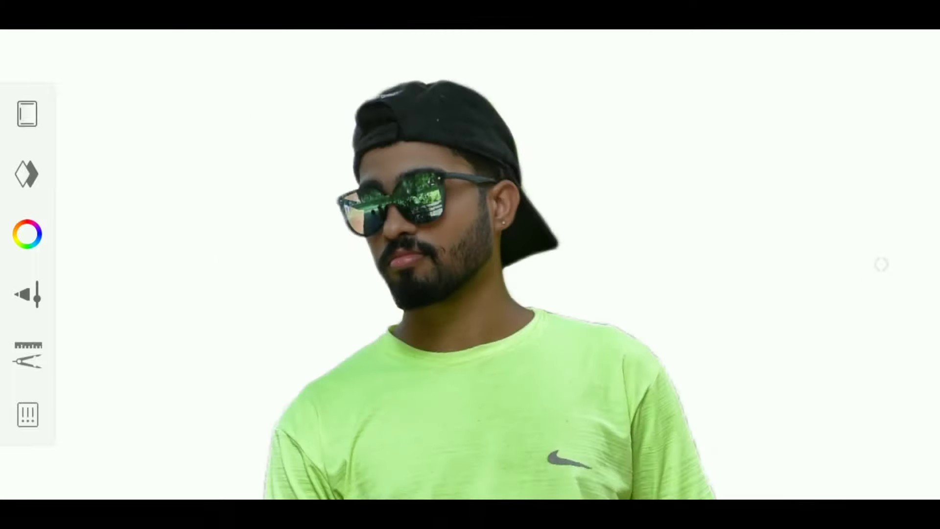
Raise Saturation to 53 via Adjustments > HSL on the top figure layer and apply it
mouse_move(514, 132)
mouse_down()
mouse_move(589, 168)
mouse_move(550, 139)
mouse_move(557, 151)
mouse_up()
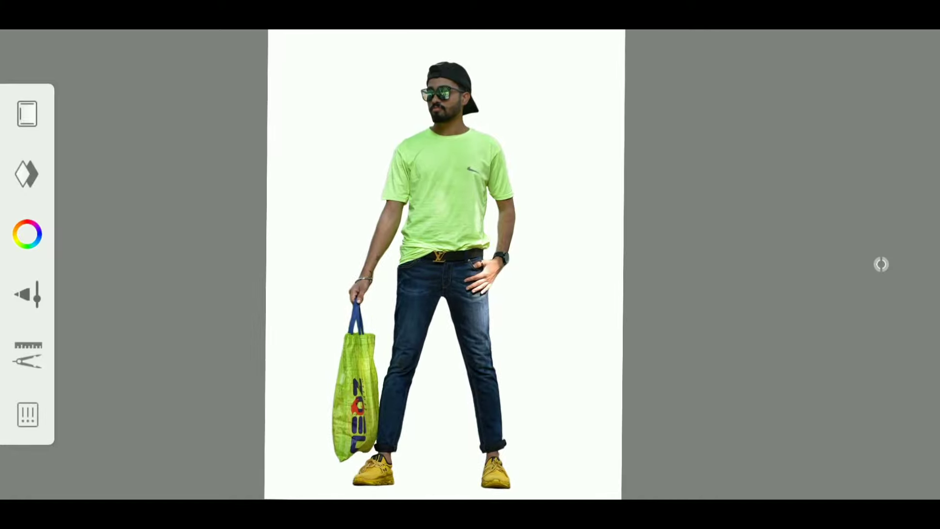
click(27, 174)
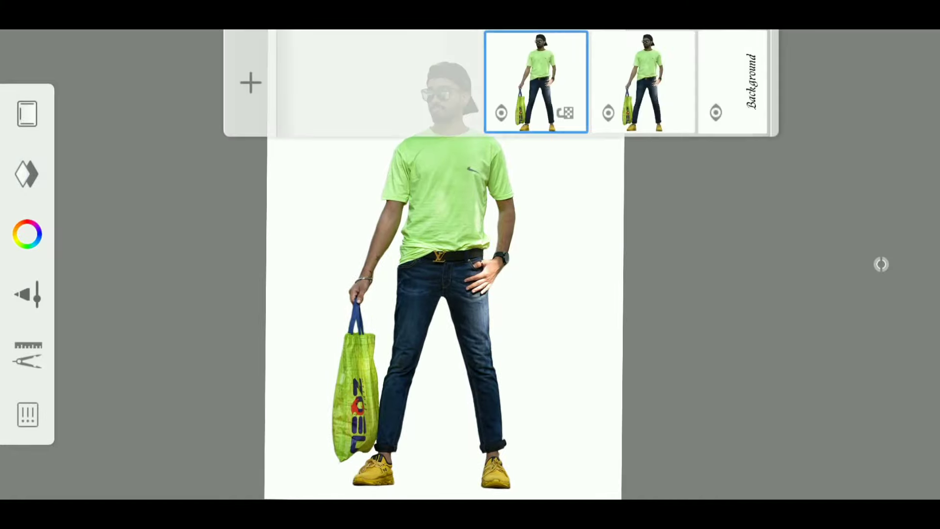
click(536, 56)
click(252, 310)
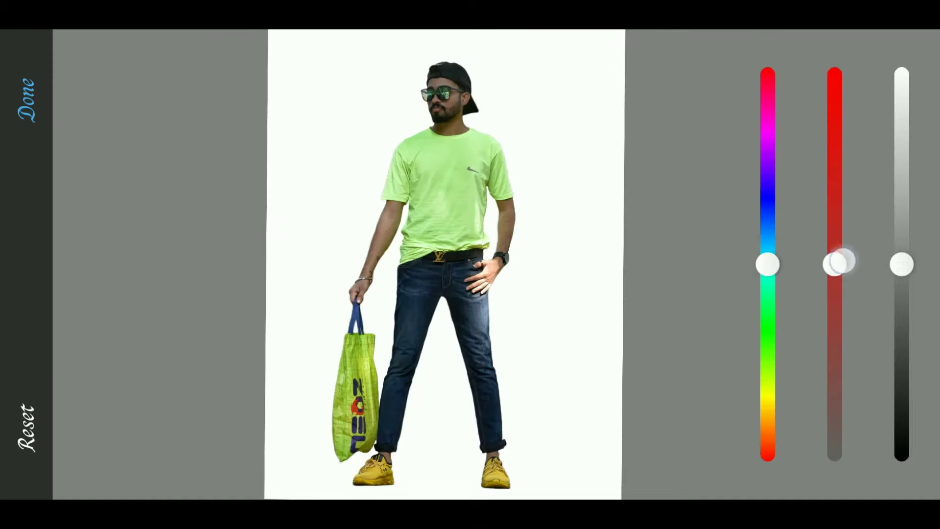
mouse_move(838, 263)
mouse_down()
mouse_move(841, 161)
mouse_move(853, 187)
mouse_up()
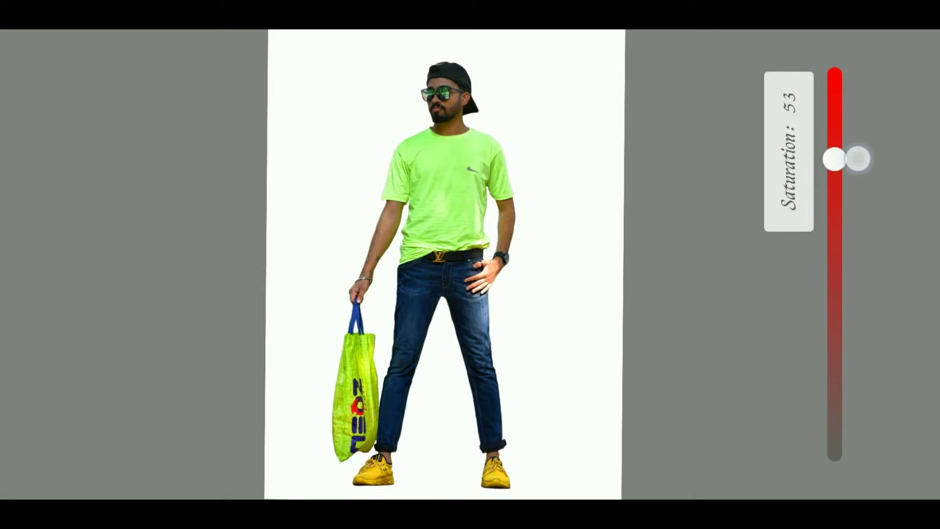
drag(857, 160, 857, 156)
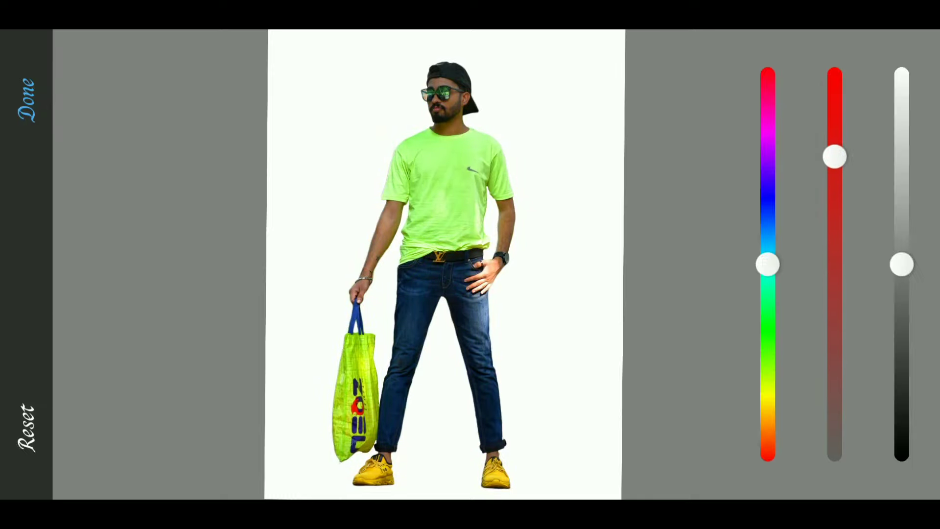
click(27, 100)
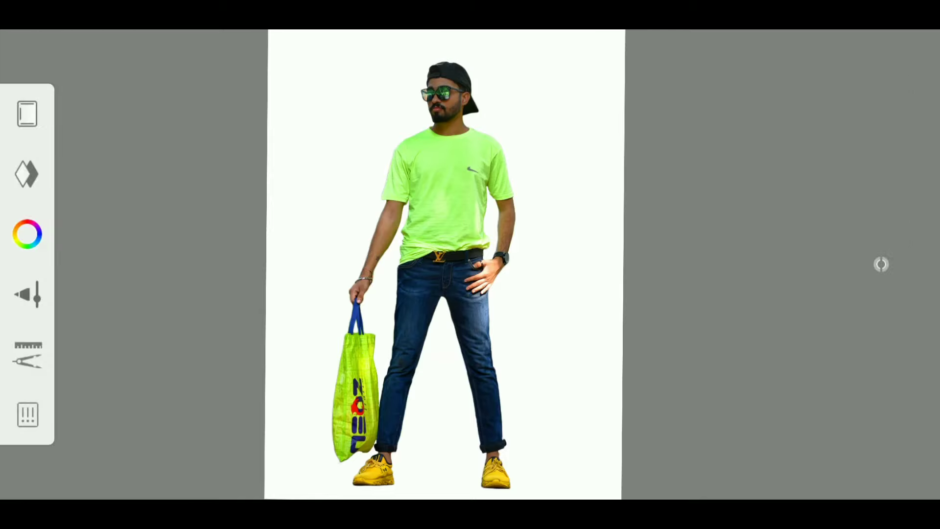
Add a new blank layer on top with Soft Light blending
scroll(450, 191, up, 2)
scroll(465, 294, up, 3)
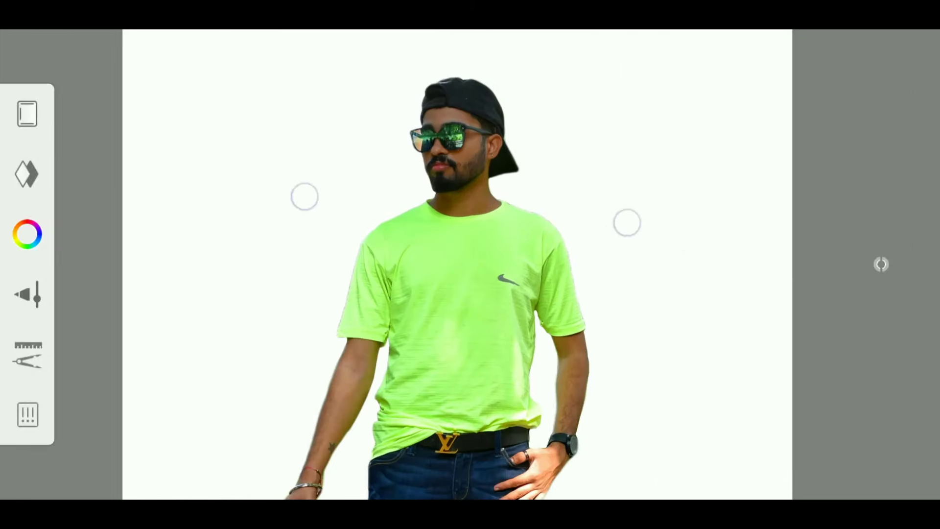
scroll(465, 209, up, 5)
scroll(463, 266, up, 2)
scroll(464, 221, up, 2)
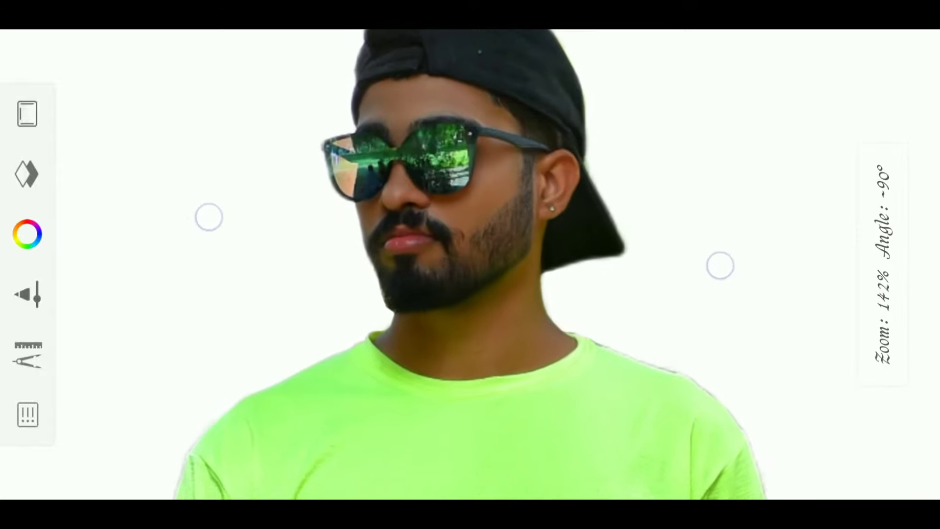
scroll(464, 240, up, 1)
scroll(463, 250, up, 1)
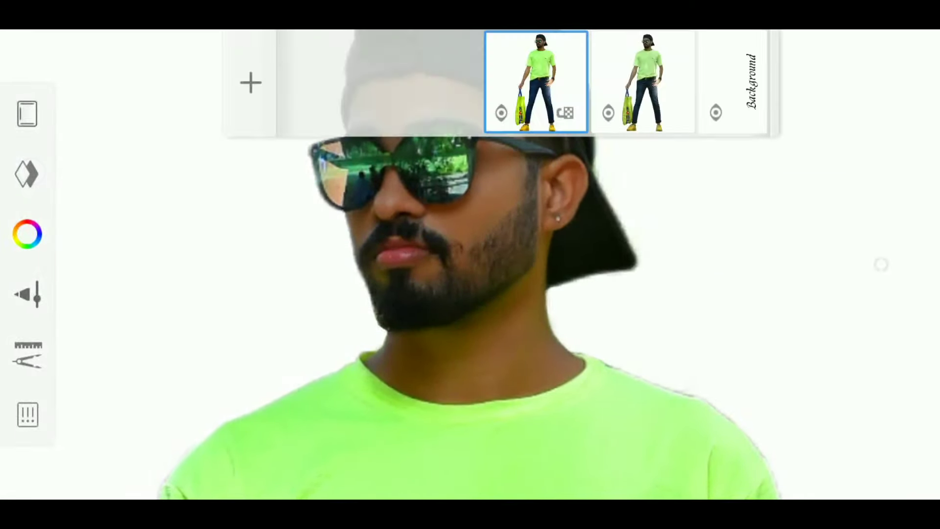
click(251, 82)
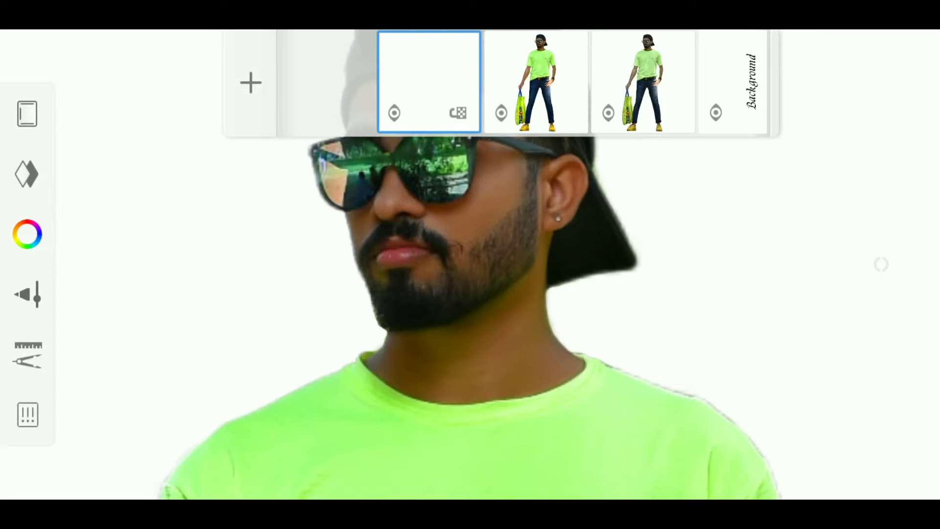
click(435, 64)
click(451, 265)
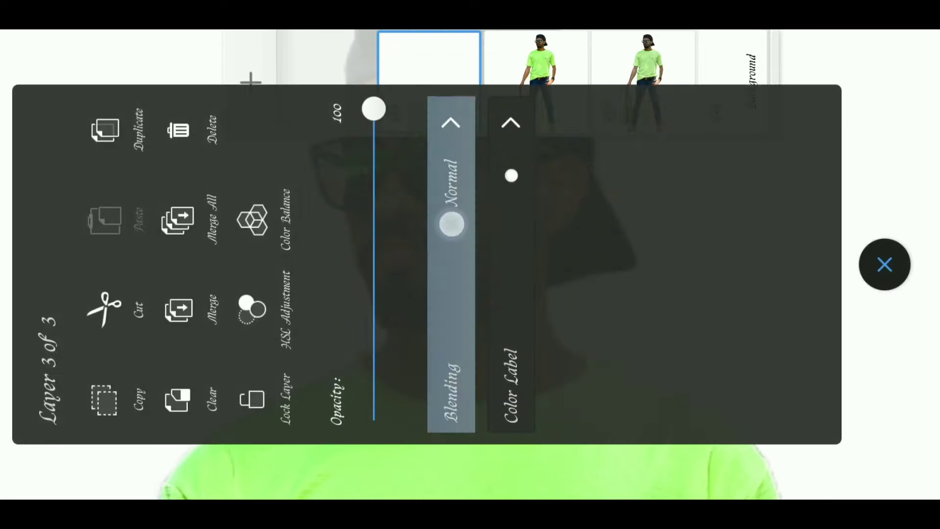
click(885, 265)
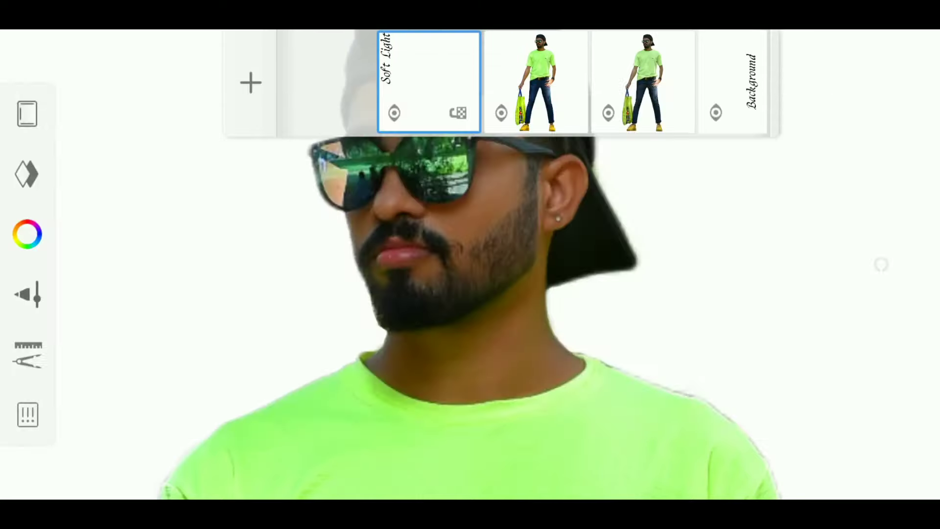
Select the Medium Tip Marker at size 18.8 with a pink-red colour
click(27, 294)
click(41, 355)
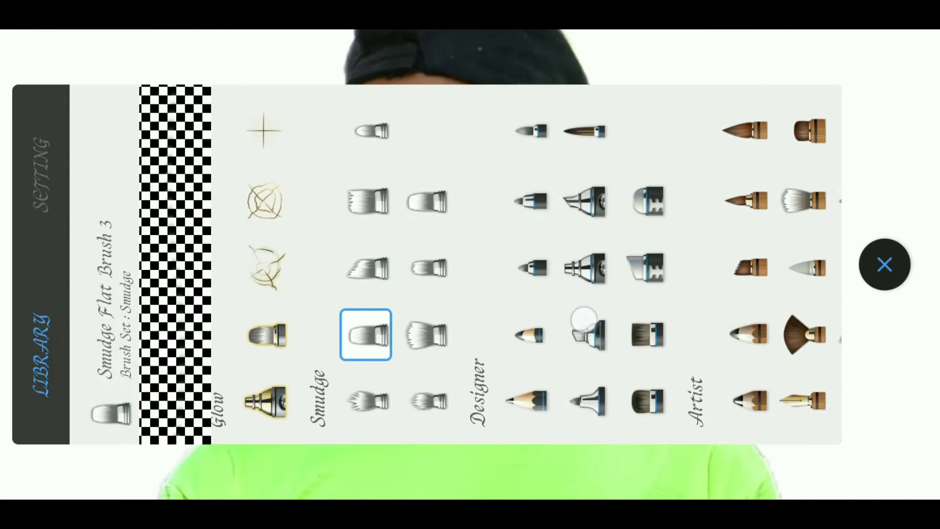
drag(583, 319, 448, 333)
click(500, 401)
click(436, 401)
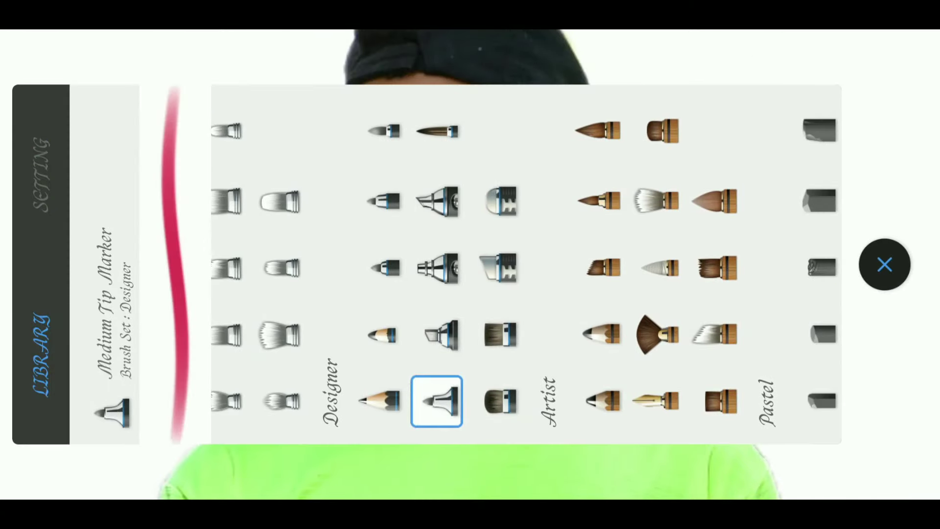
click(38, 179)
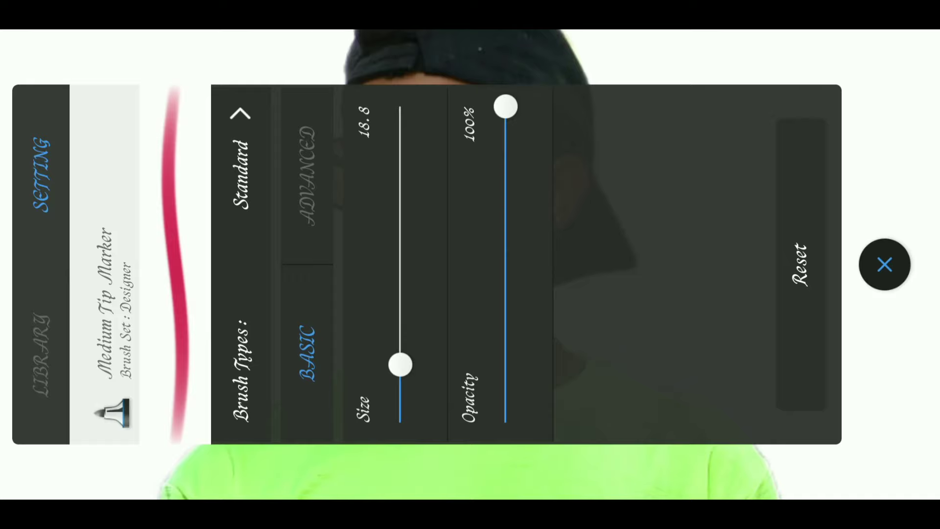
click(885, 264)
click(27, 234)
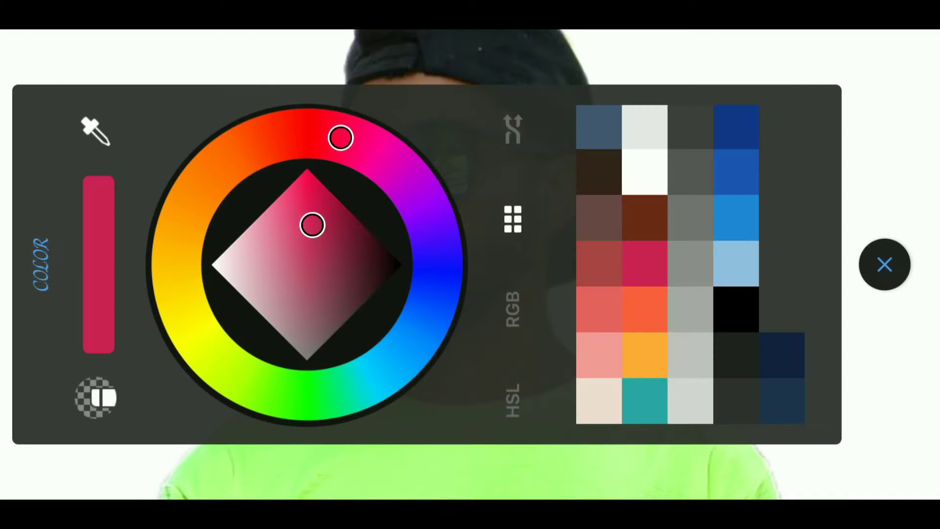
click(901, 265)
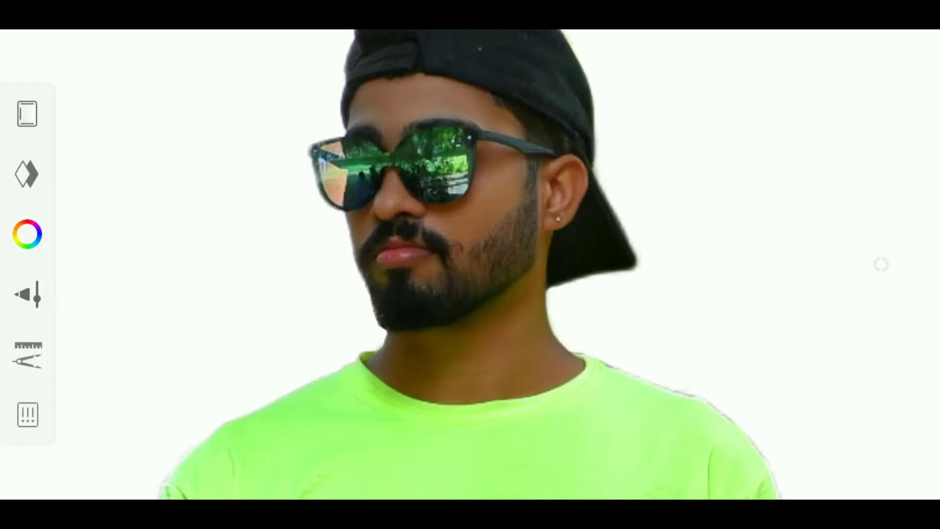
Paint warm peach strokes across the man's forehead
scroll(471, 98, up, 3)
scroll(416, 235, up, 2)
scroll(487, 323, up, 5)
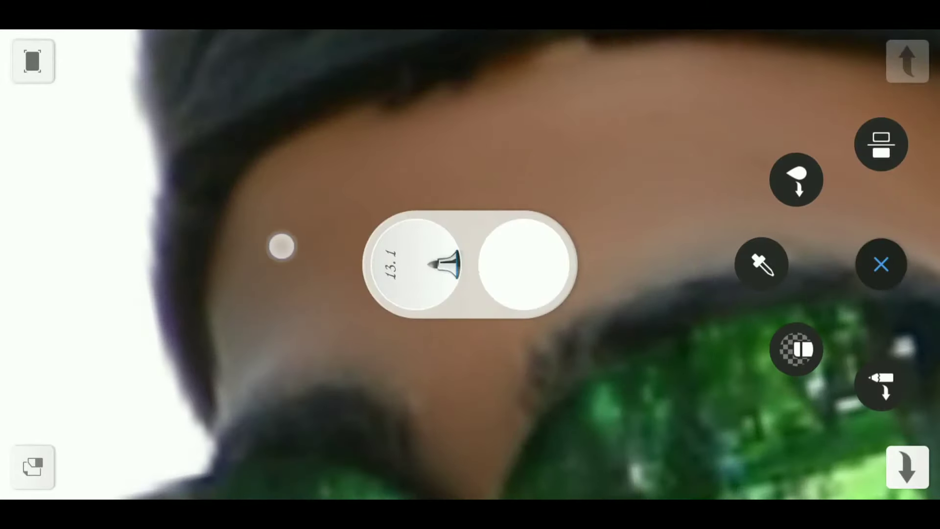
mouse_move(280, 246)
mouse_down()
mouse_move(330, 226)
mouse_move(303, 182)
mouse_move(361, 193)
mouse_move(252, 338)
mouse_move(384, 312)
mouse_move(356, 332)
mouse_move(529, 218)
mouse_move(621, 222)
mouse_up()
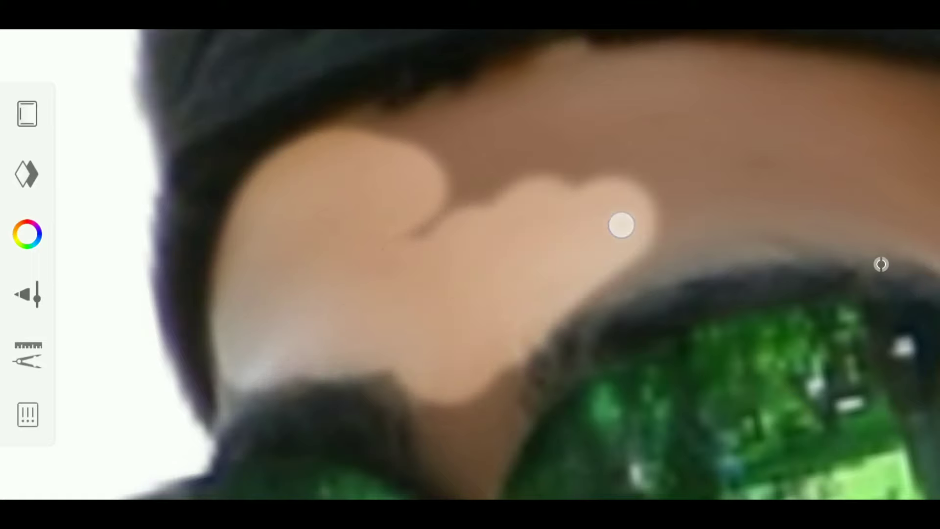
scroll(272, 328, up, 2)
scroll(272, 328, down, 2)
mouse_move(431, 212)
mouse_down()
mouse_move(556, 265)
mouse_move(474, 178)
mouse_move(504, 294)
mouse_move(669, 113)
mouse_up()
scroll(474, 179, up, 2)
scroll(455, 287, up, 2)
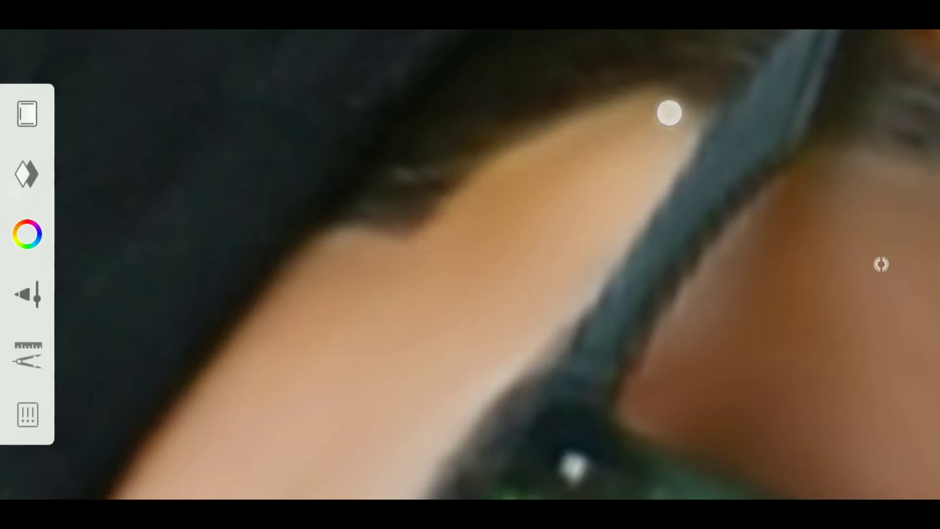
scroll(470, 264, down, 2)
drag(585, 218, 656, 195)
scroll(470, 265, up, 2)
scroll(428, 247, up, 1)
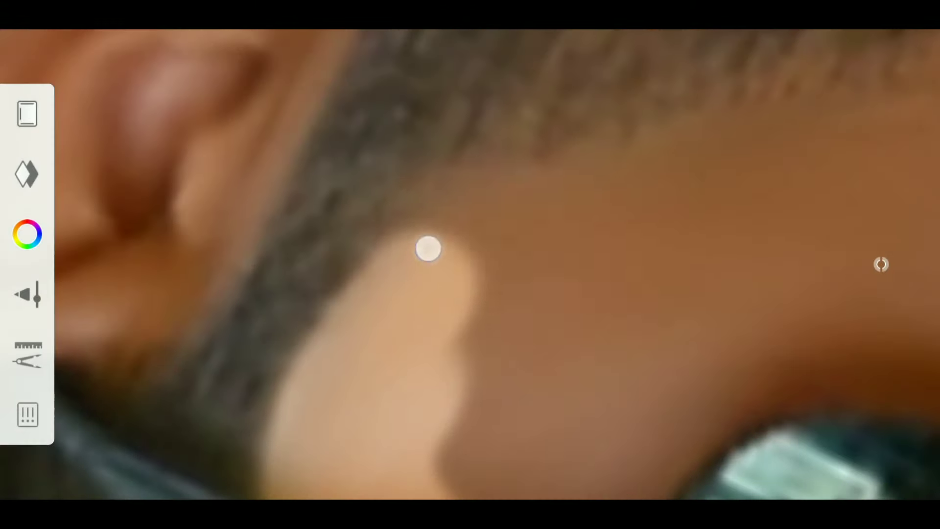
drag(428, 248, 498, 239)
scroll(498, 239, down, 2)
drag(509, 294, 672, 218)
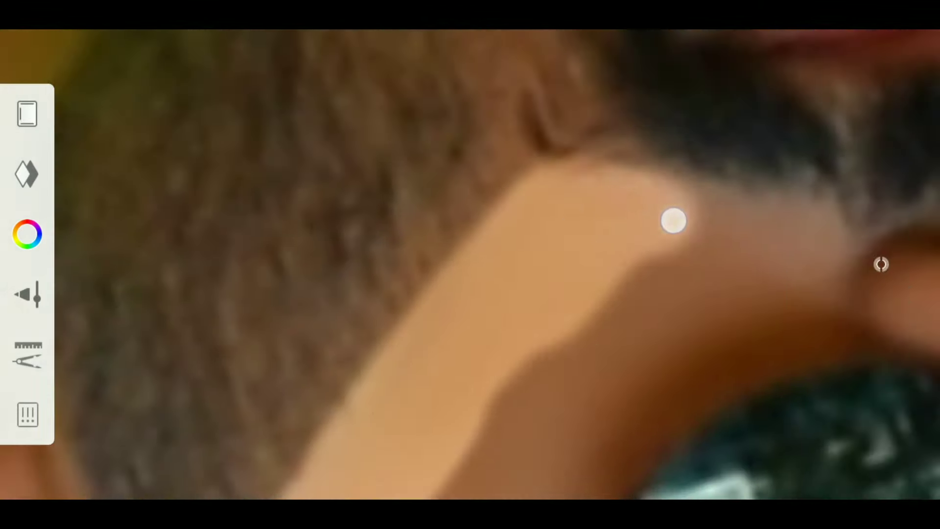
scroll(671, 218, up, 2)
scroll(604, 184, down, 2)
Brush skin tone over the lower-left of the lips and the brown gap at the neck
scroll(605, 200, up, 2)
scroll(466, 311, up, 1)
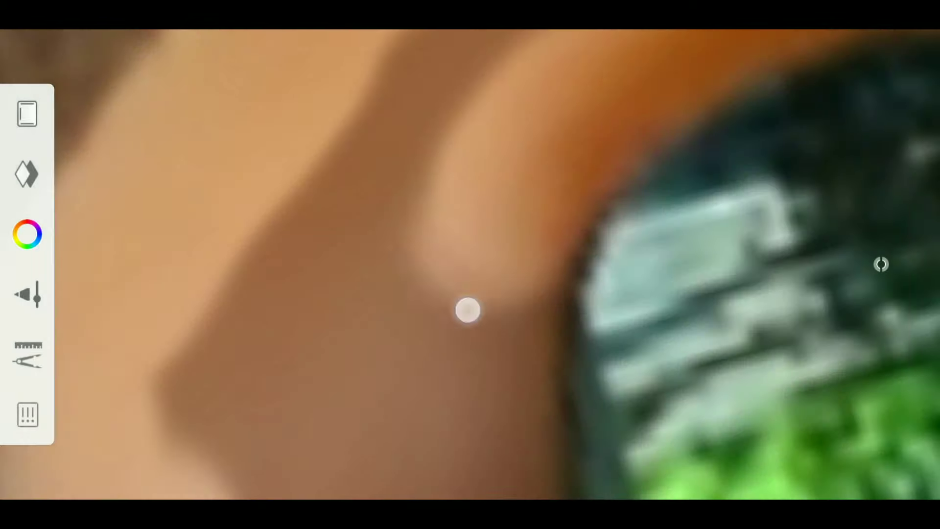
scroll(473, 430, up, 1)
scroll(524, 260, down, 2)
scroll(470, 372, down, 1)
scroll(372, 258, down, 1)
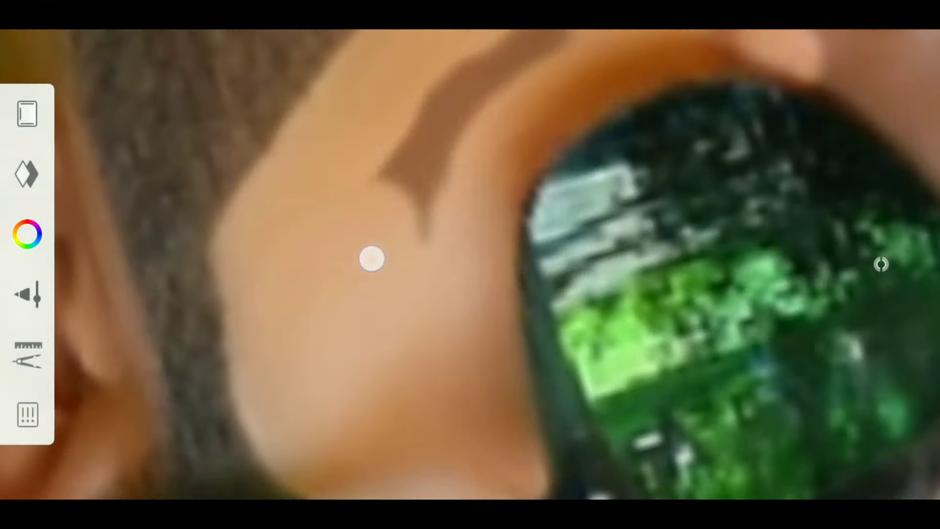
scroll(454, 139, up, 2)
scroll(454, 138, down, 1)
scroll(568, 310, up, 1)
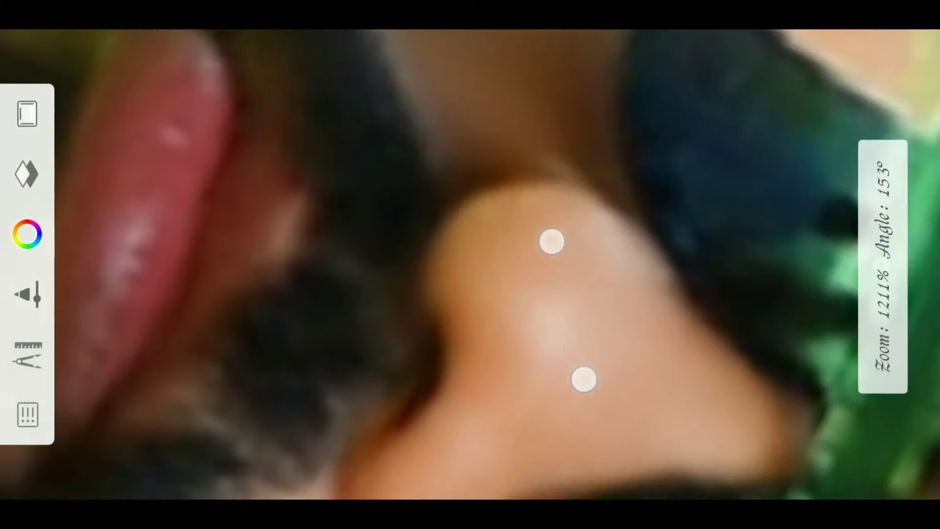
scroll(517, 349, up, 1)
scroll(476, 286, down, 1)
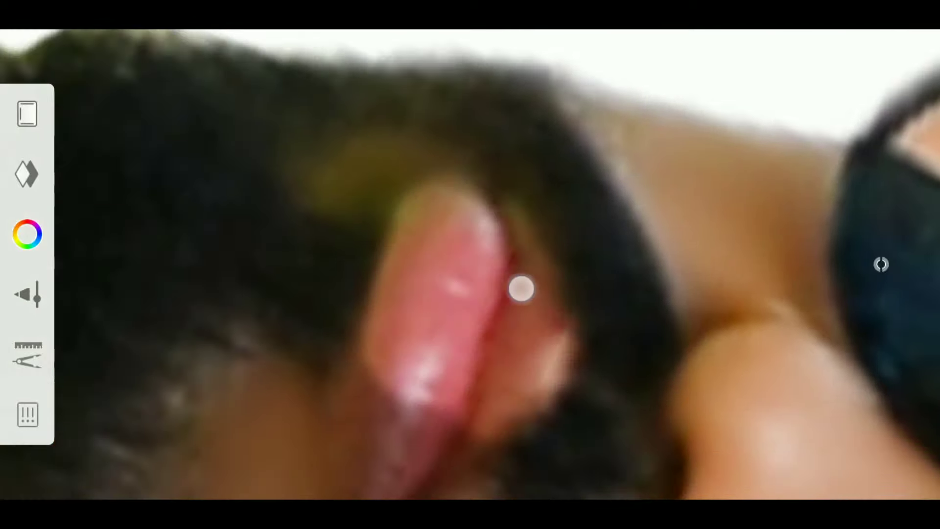
scroll(507, 150, down, 1)
drag(353, 421, 515, 320)
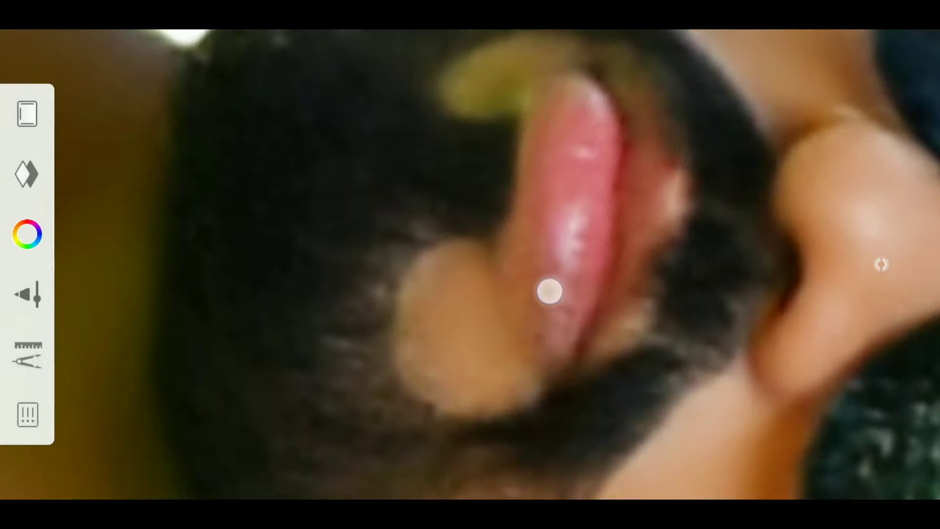
scroll(587, 185, down, 1)
scroll(411, 275, down, 1)
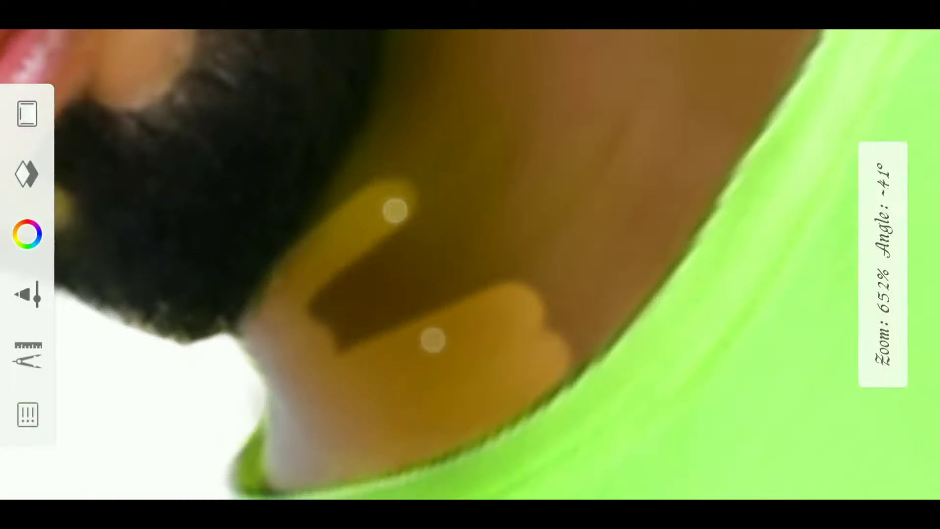
drag(343, 294, 584, 233)
scroll(598, 223, up, 1)
scroll(434, 165, down, 1)
drag(314, 284, 297, 189)
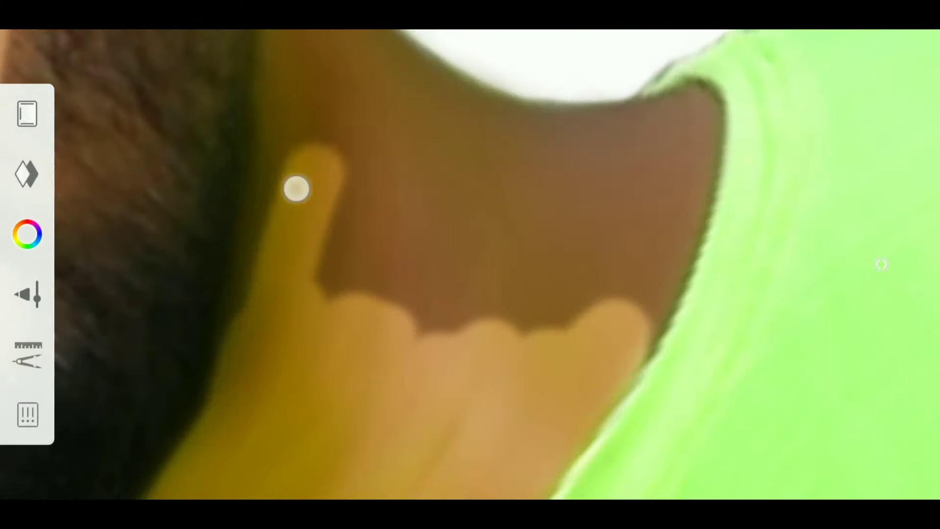
drag(442, 252, 625, 269)
Zoom in to frame the lips and beard in close-up
scroll(627, 281, down, 1)
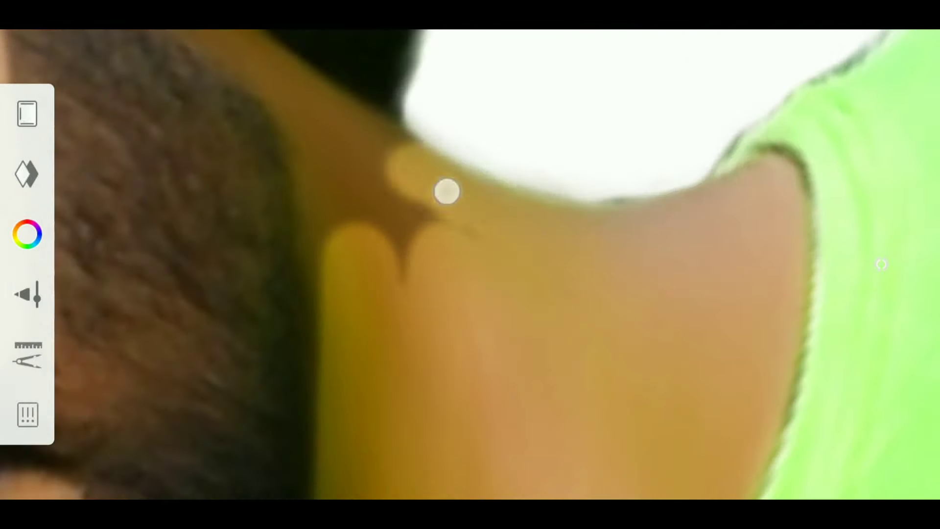
scroll(399, 111, up, 2)
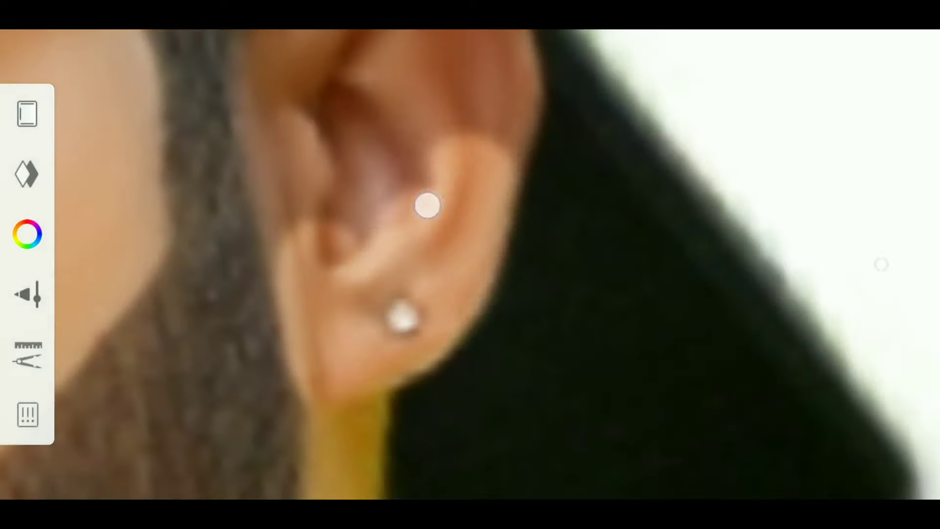
scroll(460, 211, down, 3)
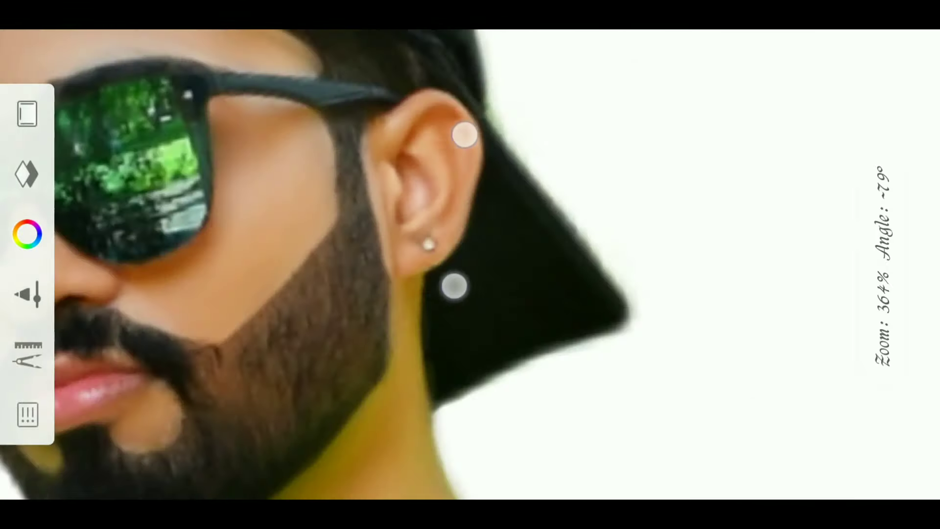
scroll(384, 257, down, 3)
scroll(442, 205, up, 3)
scroll(433, 259, up, 2)
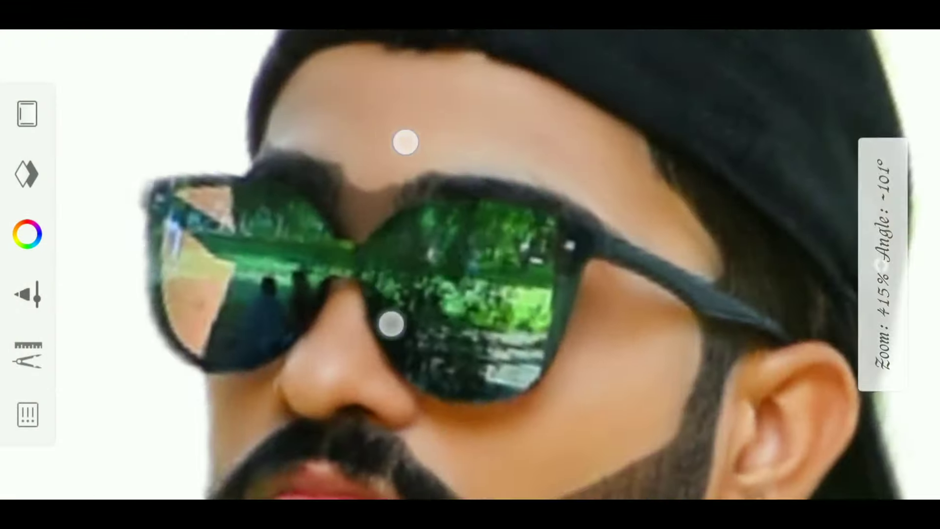
scroll(398, 232, up, 3)
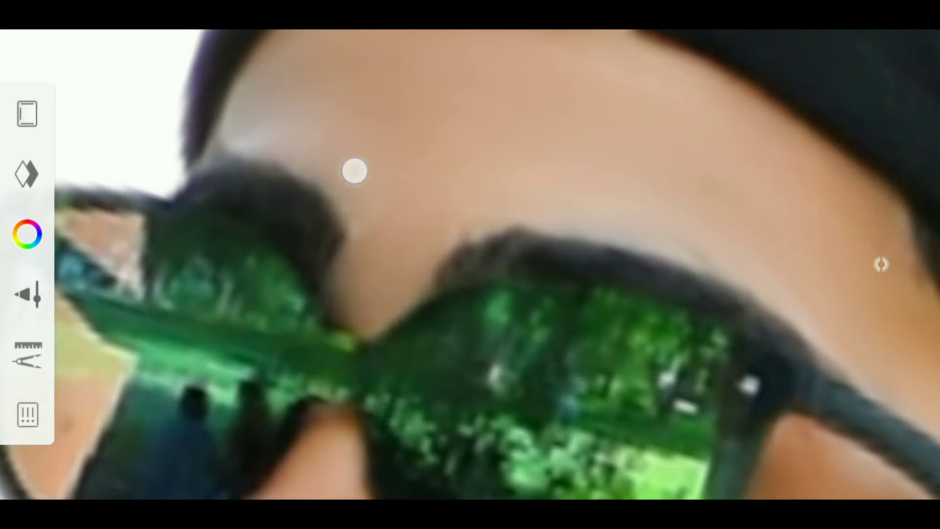
scroll(415, 218, down, 2)
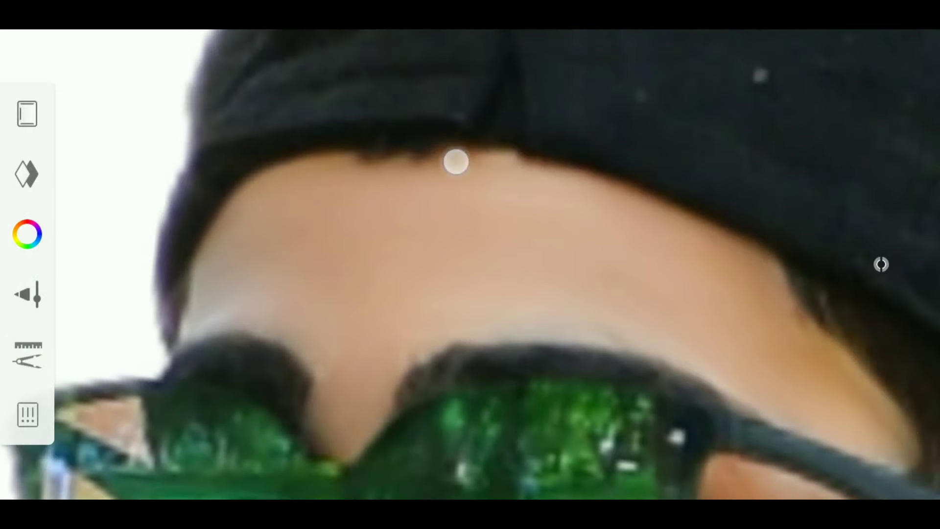
scroll(455, 160, down, 2)
scroll(477, 156, down, 2)
scroll(498, 277, up, 3)
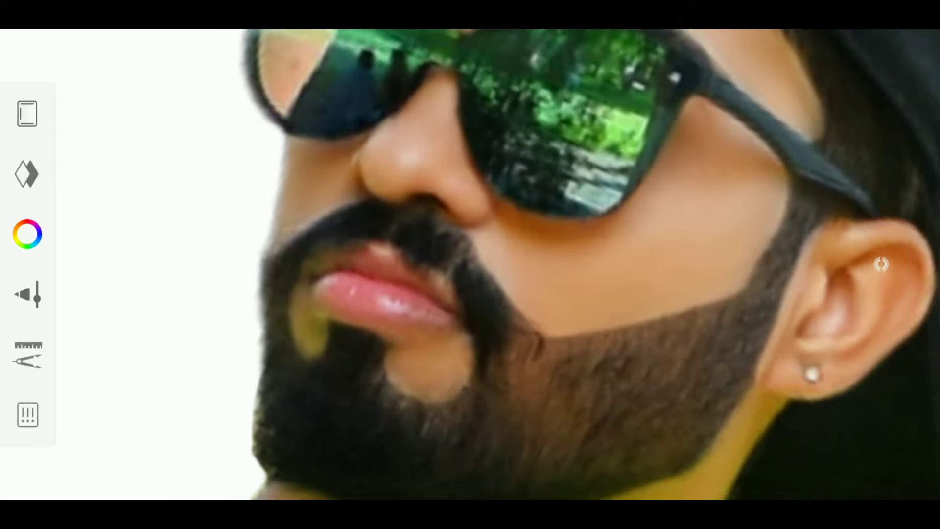
scroll(473, 289, up, 2)
scroll(460, 296, up, 1)
Add a new layer with Soft Light blending
click(26, 174)
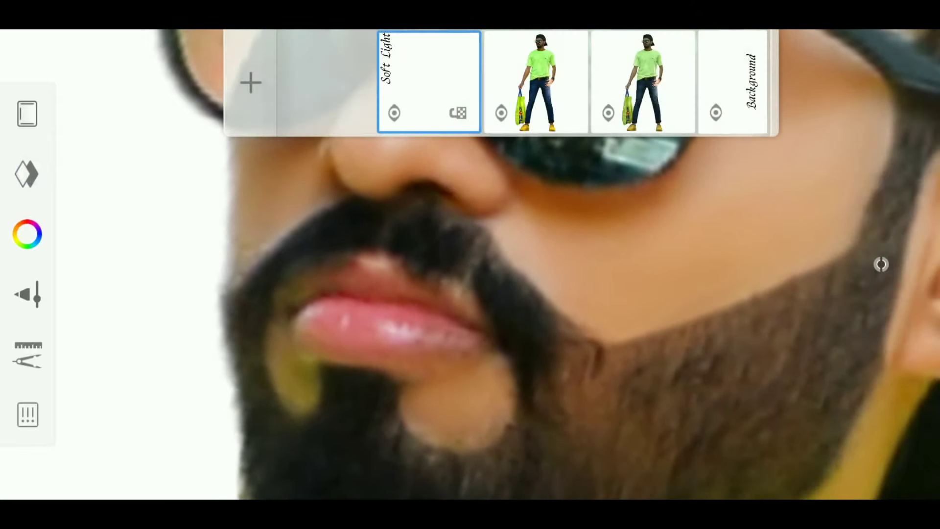
click(250, 82)
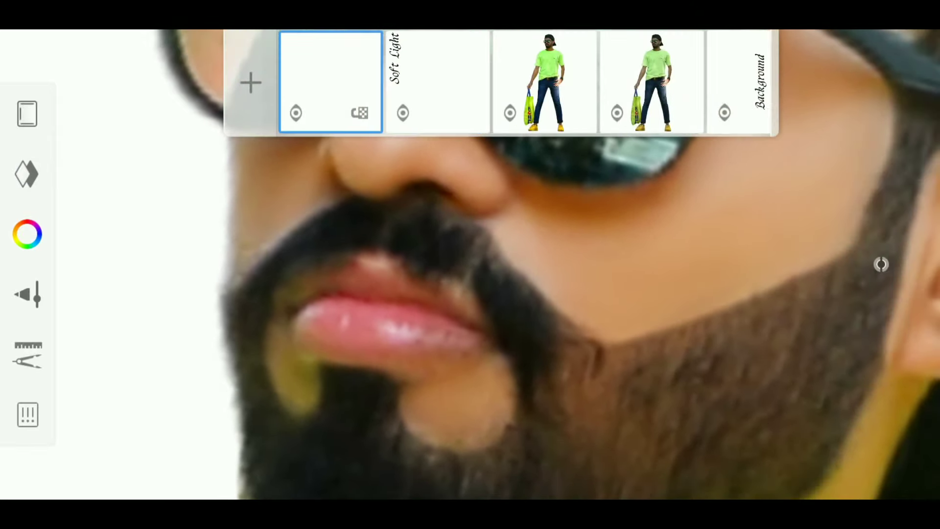
click(324, 83)
click(451, 223)
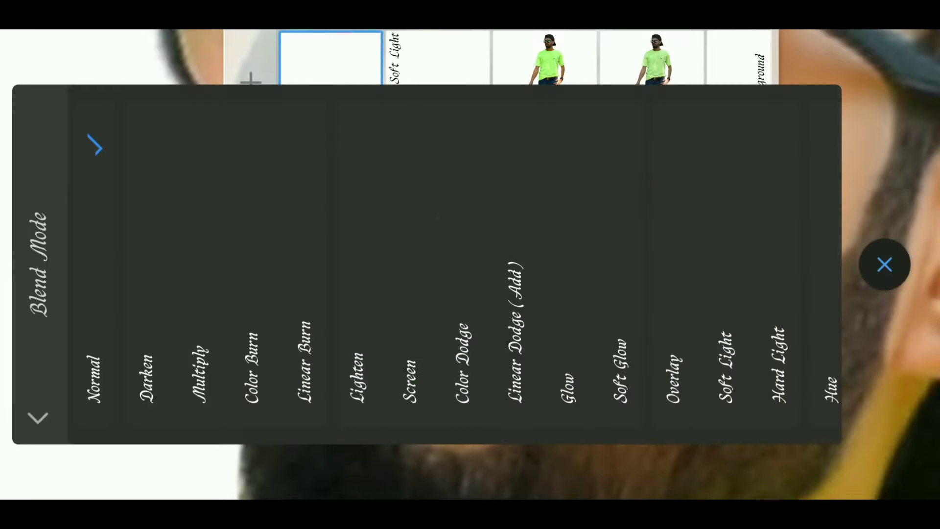
click(884, 264)
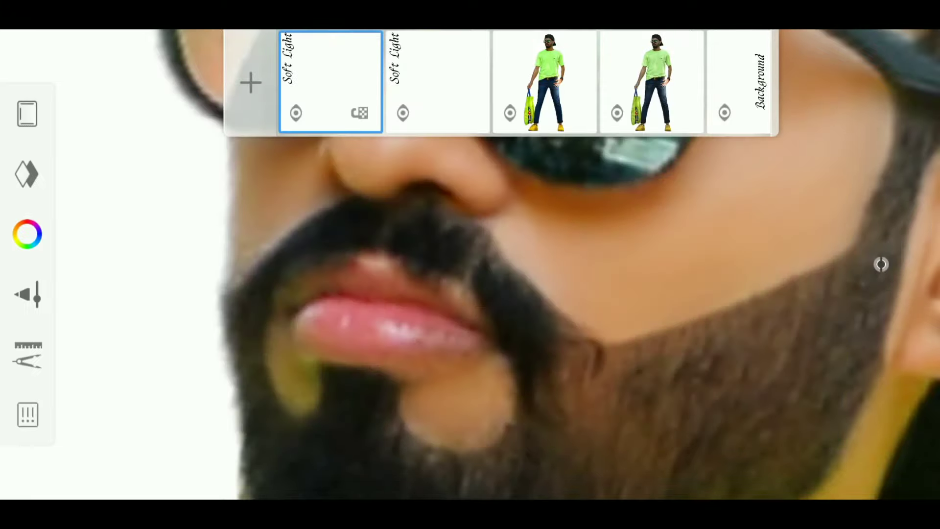
Choose pink and paint it over the lips
click(27, 234)
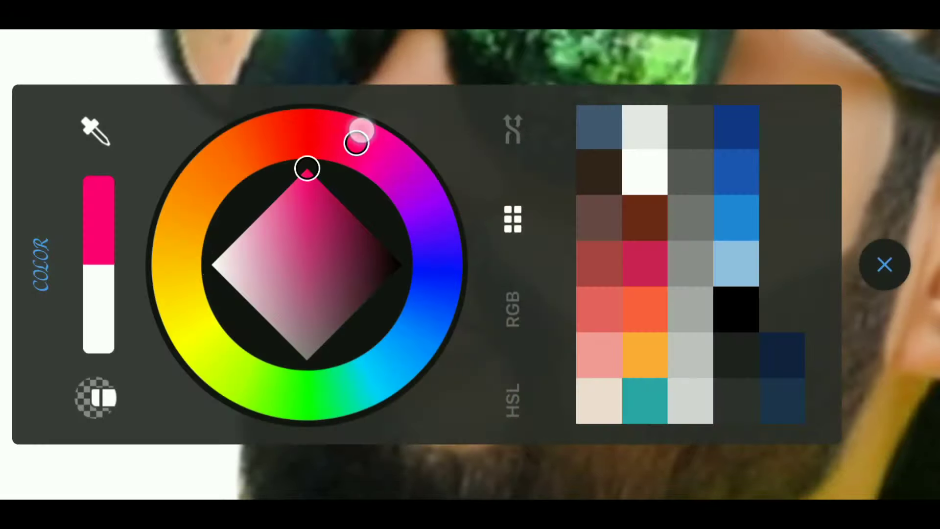
click(884, 264)
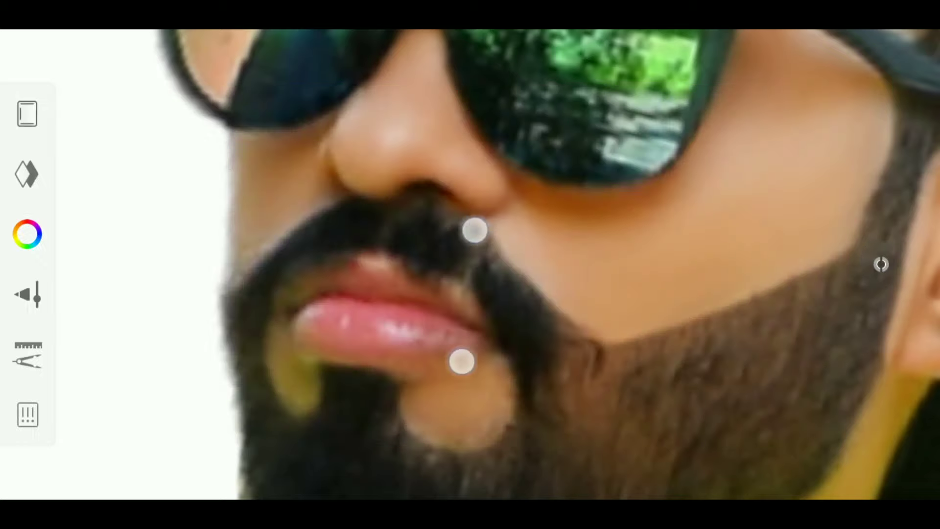
scroll(490, 275, up, 5)
drag(440, 284, 363, 270)
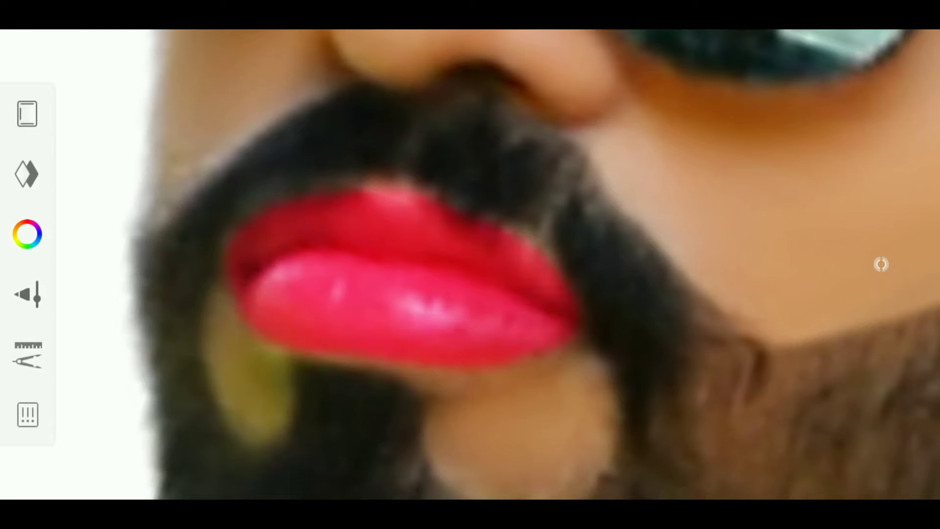
Lower the lip layer's opacity to 30%
click(27, 174)
click(331, 78)
drag(389, 105, 418, 243)
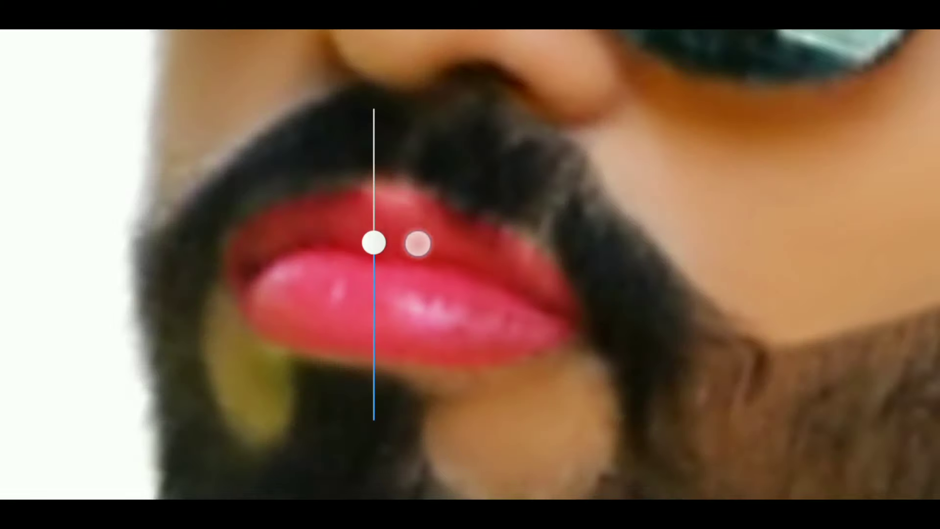
drag(374, 304, 373, 308)
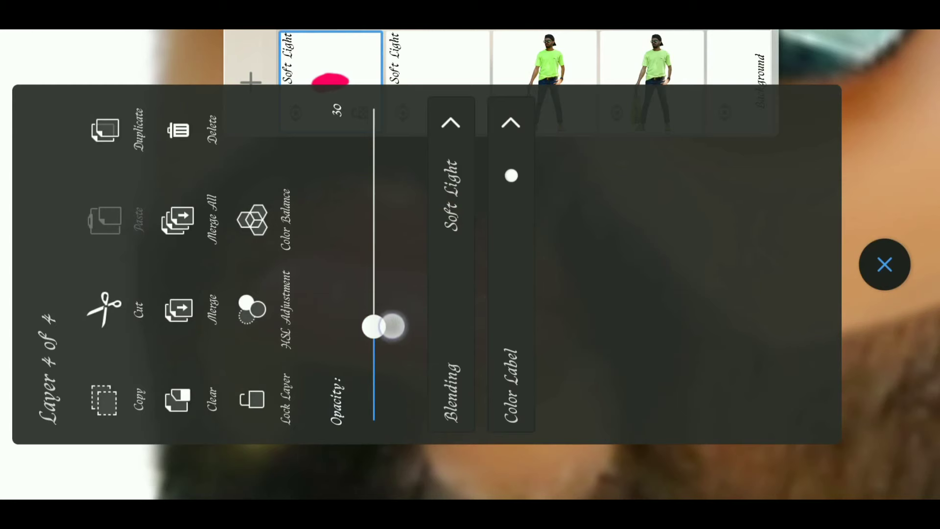
click(881, 263)
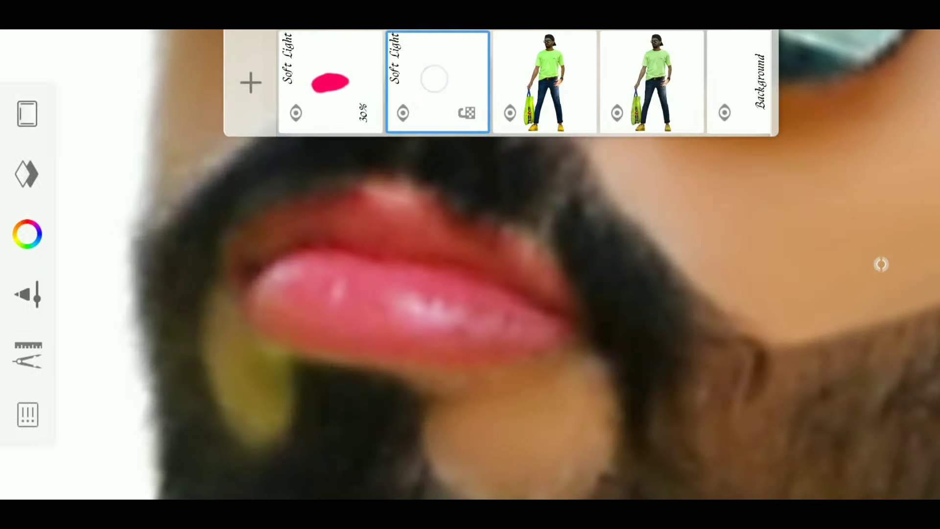
Pick a light skin tone and brush it over the first forearm and hand
click(27, 233)
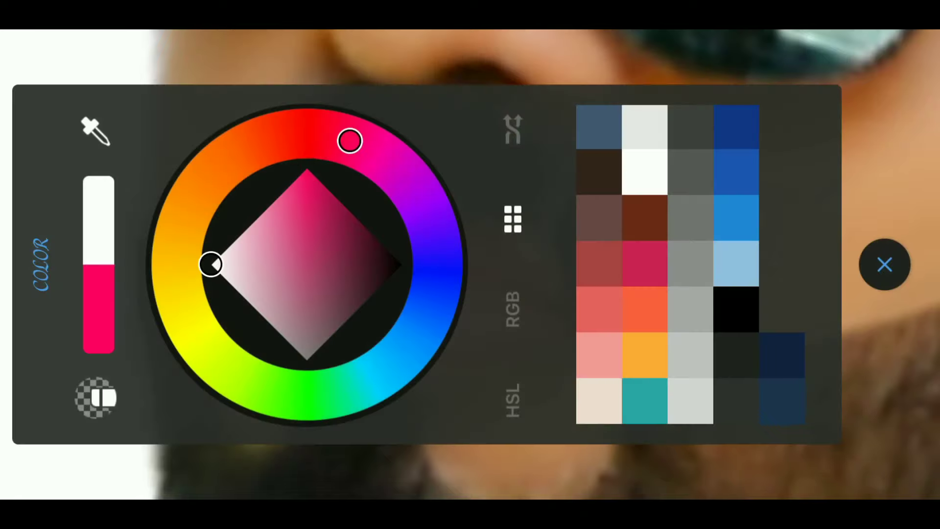
click(884, 264)
mouse_move(593, 423)
mouse_down()
mouse_move(484, 235)
mouse_move(466, 261)
mouse_move(537, 233)
mouse_move(514, 147)
mouse_move(506, 212)
mouse_up()
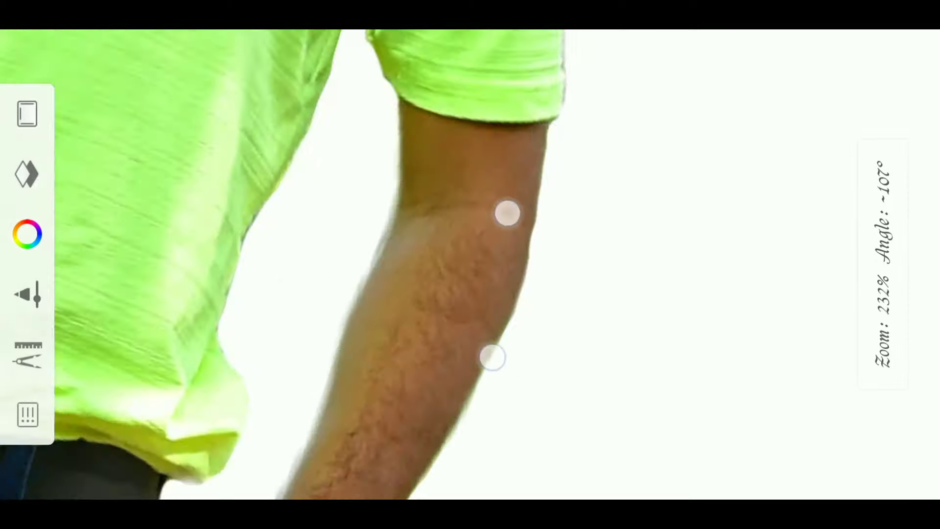
mouse_move(462, 164)
mouse_down()
mouse_move(399, 329)
mouse_move(426, 148)
mouse_move(437, 184)
mouse_up()
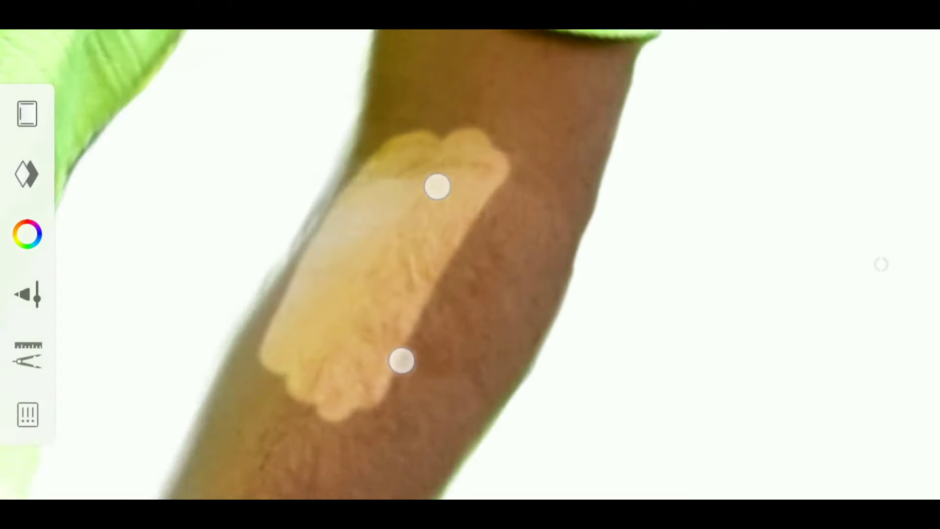
drag(387, 132, 336, 328)
mouse_move(357, 140)
mouse_down()
mouse_move(533, 152)
mouse_move(491, 273)
mouse_up()
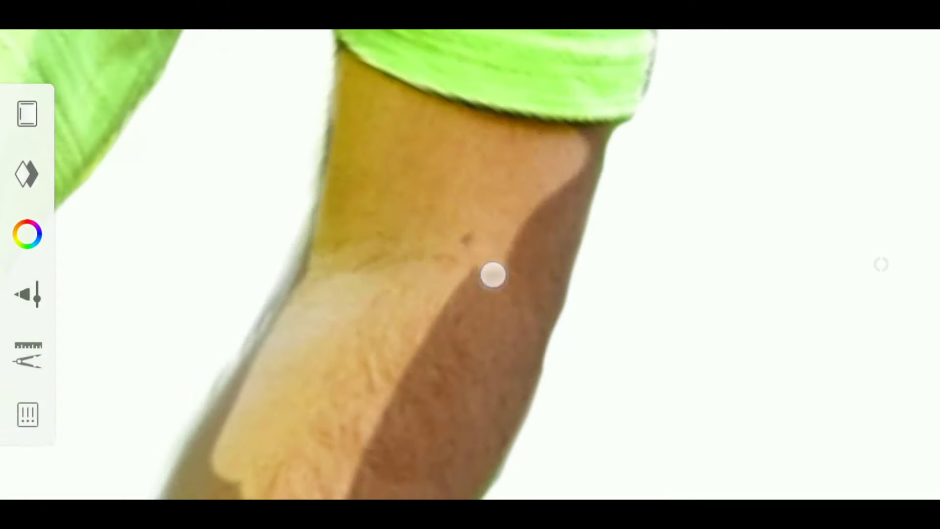
mouse_move(462, 313)
mouse_down()
mouse_move(584, 248)
mouse_move(420, 207)
mouse_move(478, 197)
mouse_move(439, 315)
mouse_move(511, 361)
mouse_move(473, 230)
mouse_up()
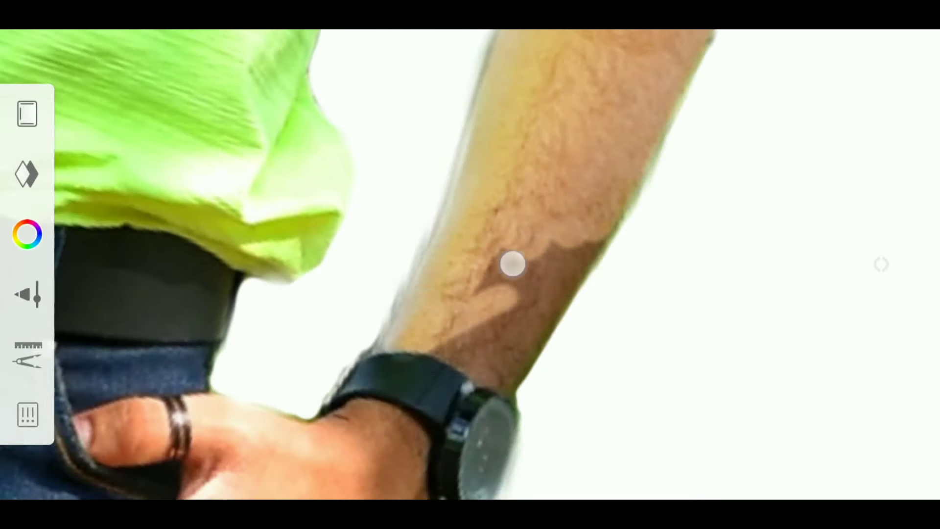
mouse_move(512, 264)
mouse_down()
mouse_move(524, 338)
mouse_move(470, 331)
mouse_move(369, 401)
mouse_move(373, 236)
mouse_move(324, 306)
mouse_move(375, 276)
mouse_up()
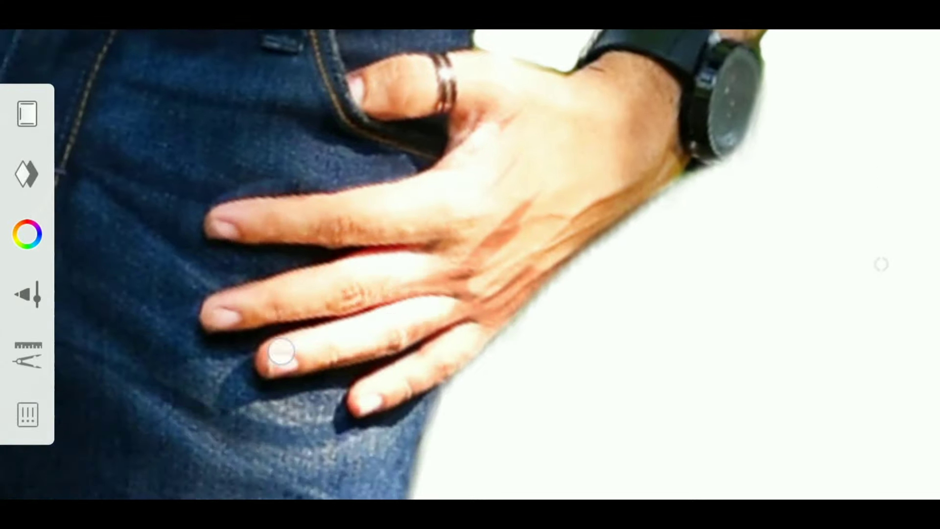
Paint a skin-tone patch over the darker ankle
scroll(509, 234, down, 5)
scroll(442, 236, up, 5)
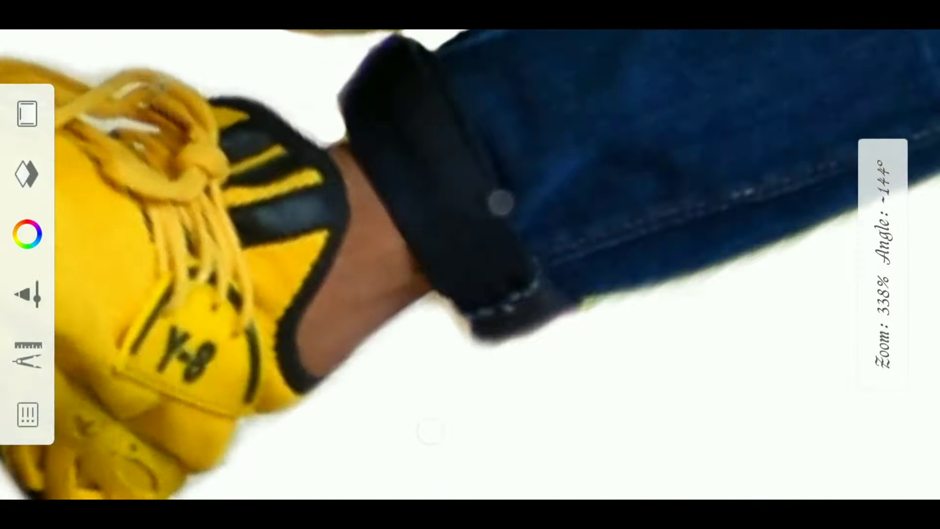
drag(406, 274, 321, 394)
scroll(426, 161, up, 3)
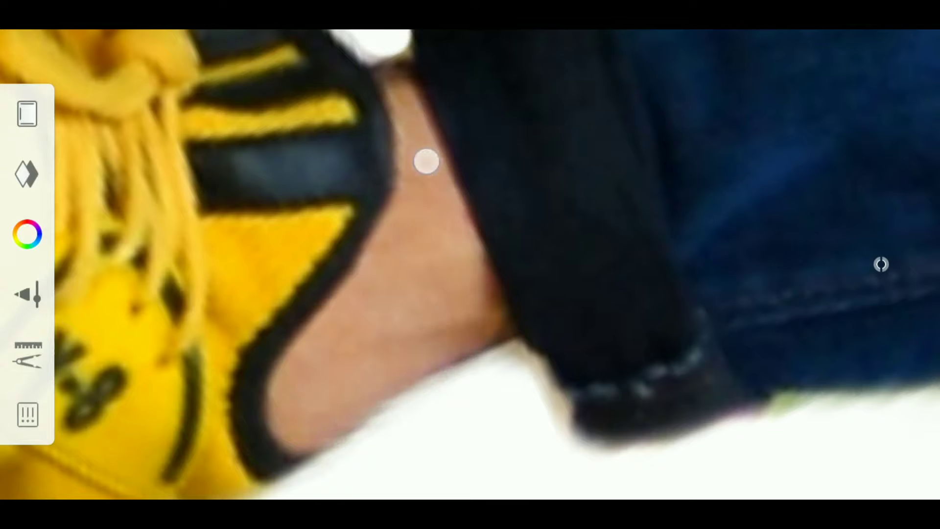
scroll(426, 162, down, 5)
scroll(514, 274, up, 5)
Brush skin tone over the other forearm, wrist and hand
drag(399, 273, 588, 137)
mouse_move(524, 338)
mouse_down()
mouse_move(660, 126)
mouse_move(514, 203)
mouse_up()
mouse_move(510, 168)
mouse_down()
mouse_move(520, 199)
mouse_move(697, 149)
mouse_move(638, 294)
mouse_up()
scroll(511, 157, up, 3)
scroll(510, 157, down, 3)
scroll(718, 231, up, 3)
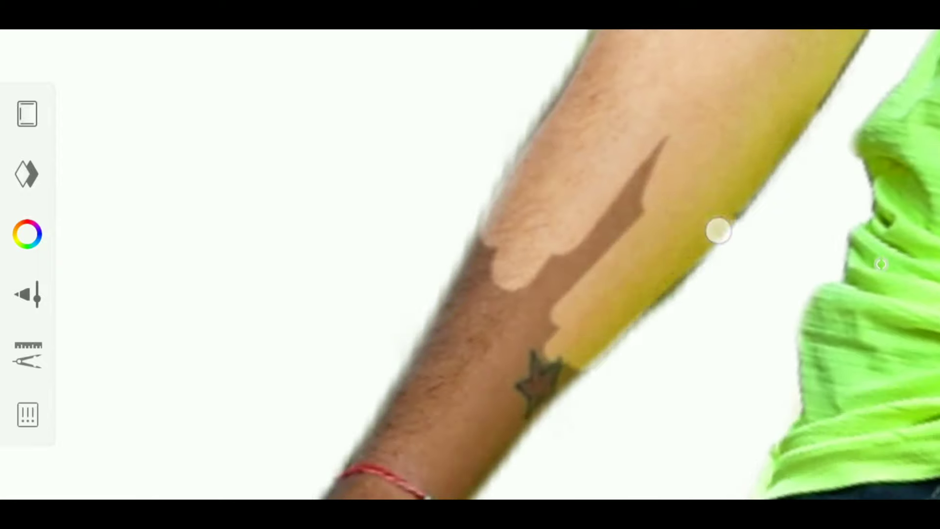
drag(718, 230, 440, 361)
scroll(508, 347, down, 3)
scroll(451, 326, down, 5)
mouse_move(603, 304)
mouse_down()
mouse_move(425, 344)
mouse_move(568, 227)
mouse_move(566, 353)
mouse_move(642, 76)
mouse_up()
scroll(425, 344, down, 2)
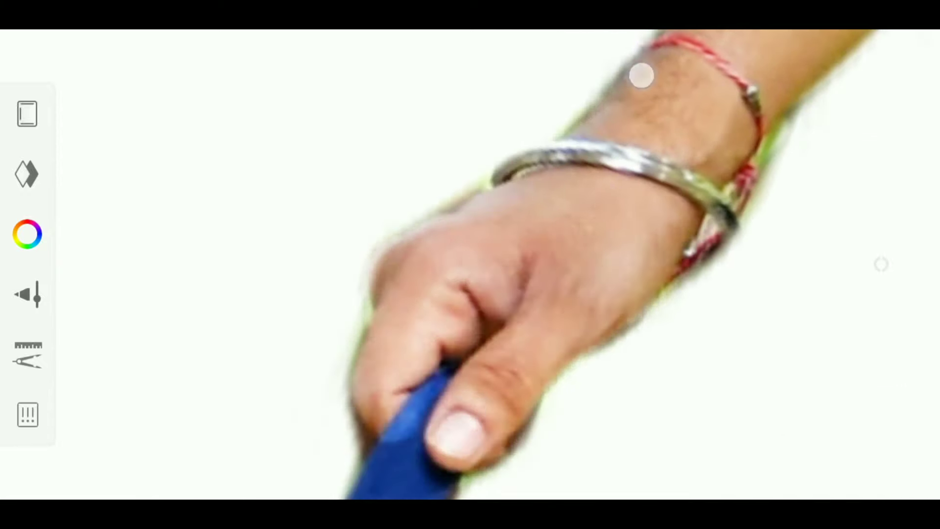
scroll(642, 76, down, 3)
scroll(658, 171, down, 3)
scroll(440, 265, down, 2)
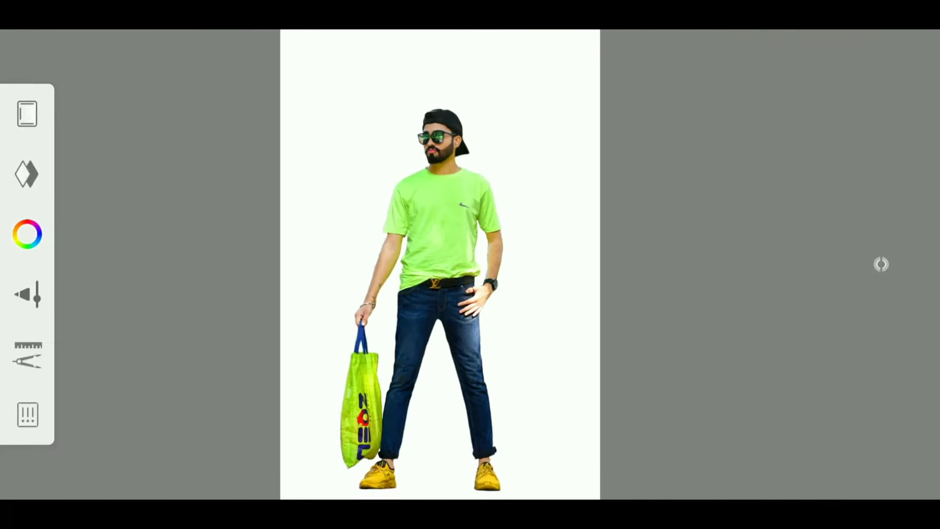
Fill the light beard gap beside the lips with beard colour
scroll(436, 152, up, 5)
scroll(441, 245, up, 3)
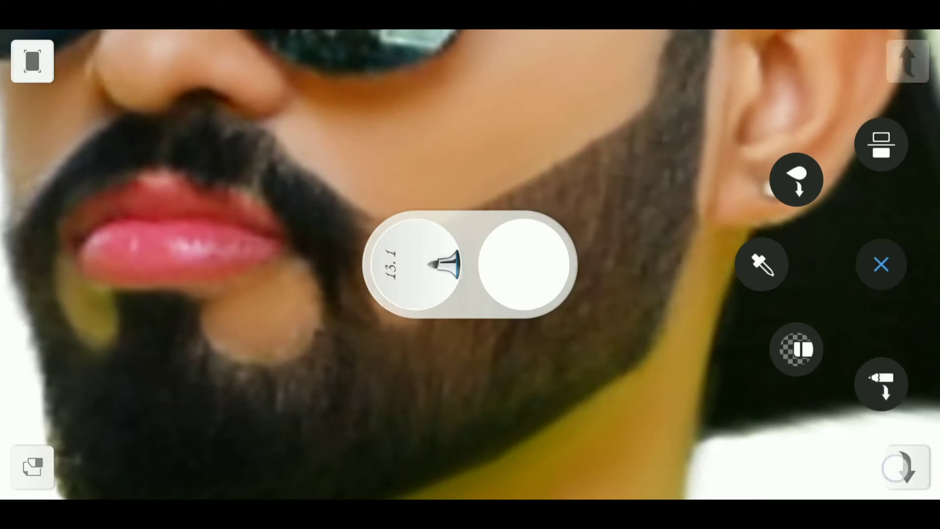
drag(397, 265, 390, 237)
scroll(440, 245, down, 3)
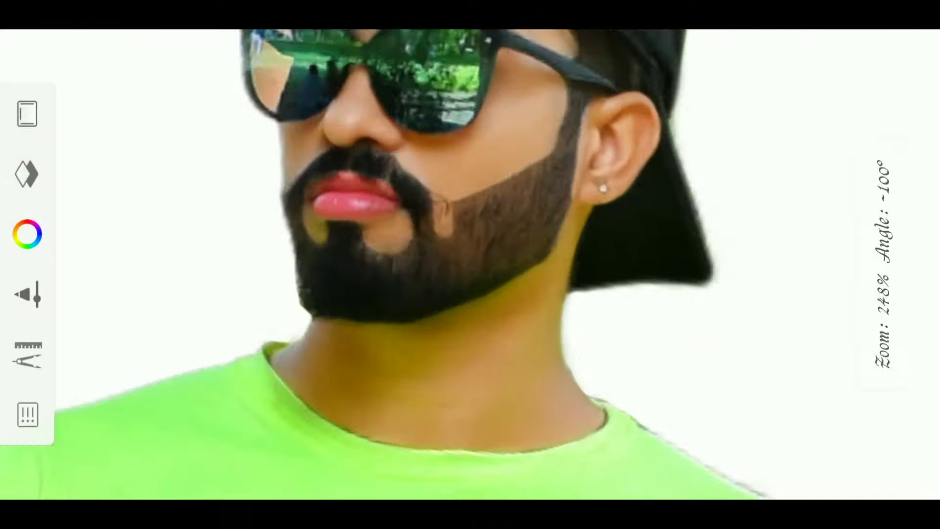
scroll(441, 220, down, 3)
scroll(489, 245, down, 2)
scroll(612, 254, down, 1)
scroll(612, 254, up, 3)
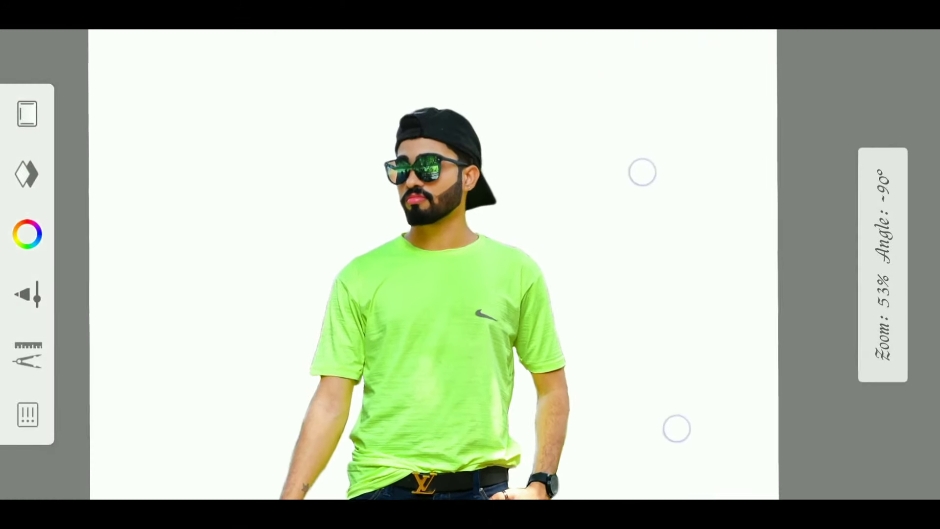
scroll(636, 294, up, 2)
Set the lip tint layer's opacity to 23% and recentre the whole figure
double_click(330, 81)
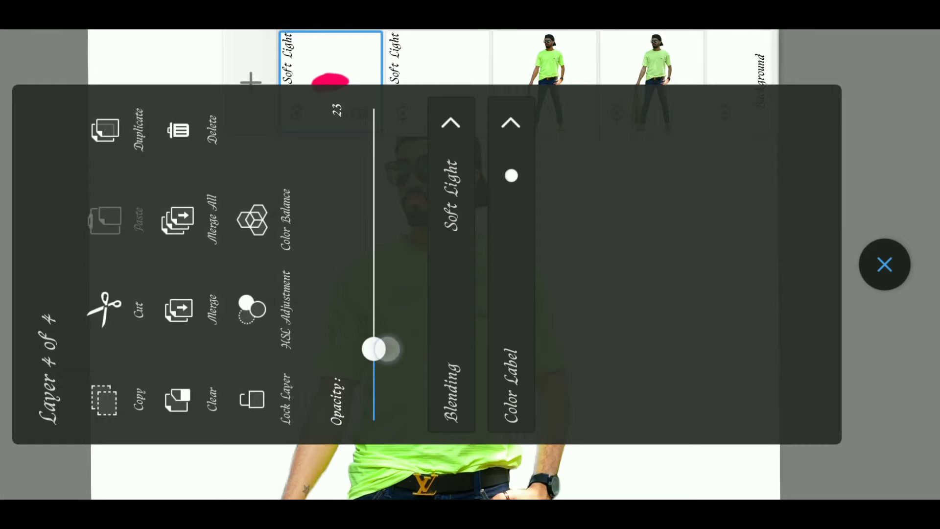
click(884, 264)
scroll(627, 240, down, 5)
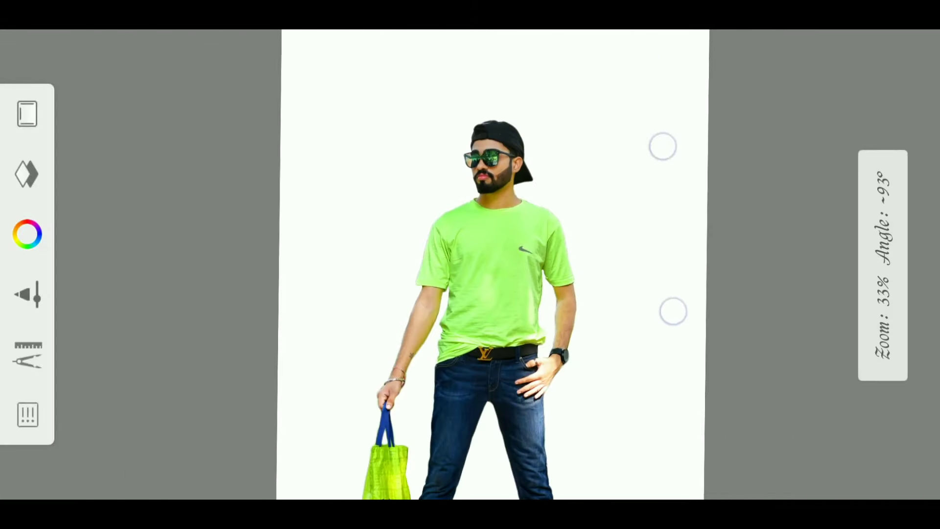
scroll(627, 240, down, 2)
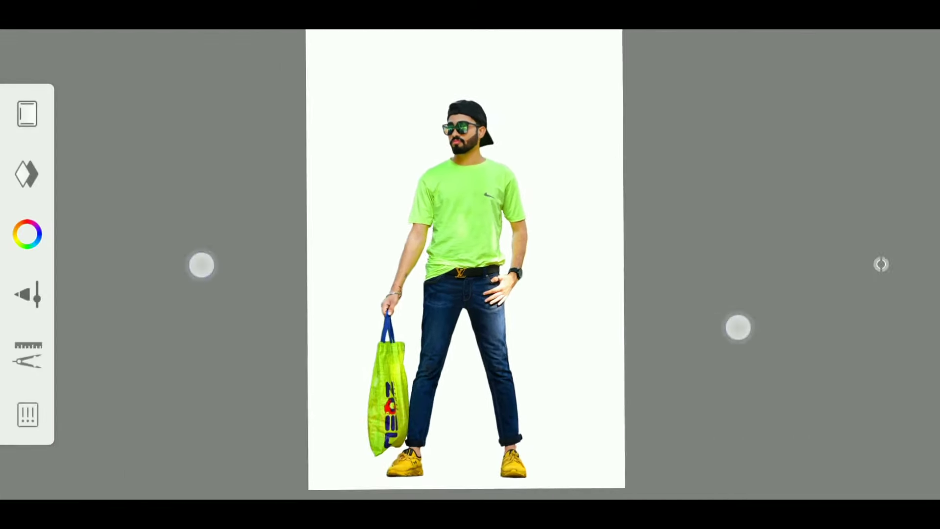
drag(199, 265, 182, 279)
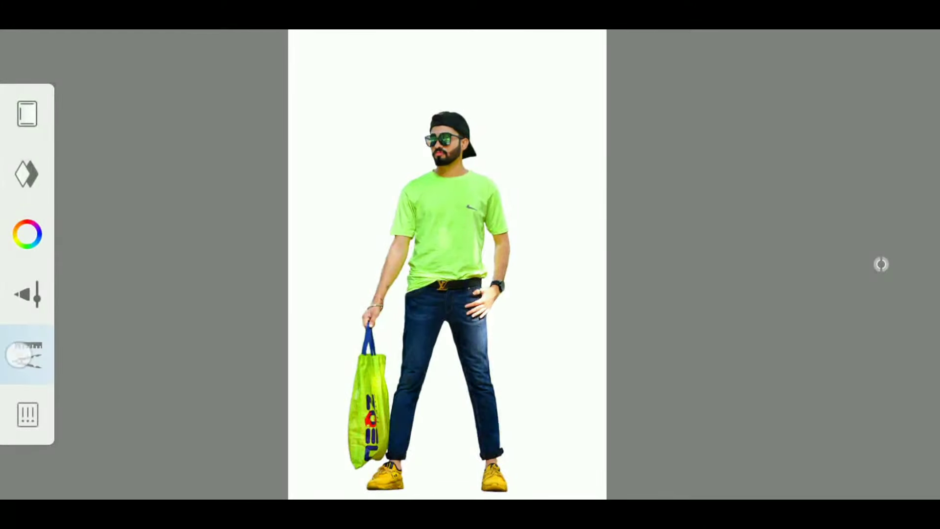
Import the blurred mall building photo, rotated -90° and scaled to about 136%
click(19, 354)
click(272, 268)
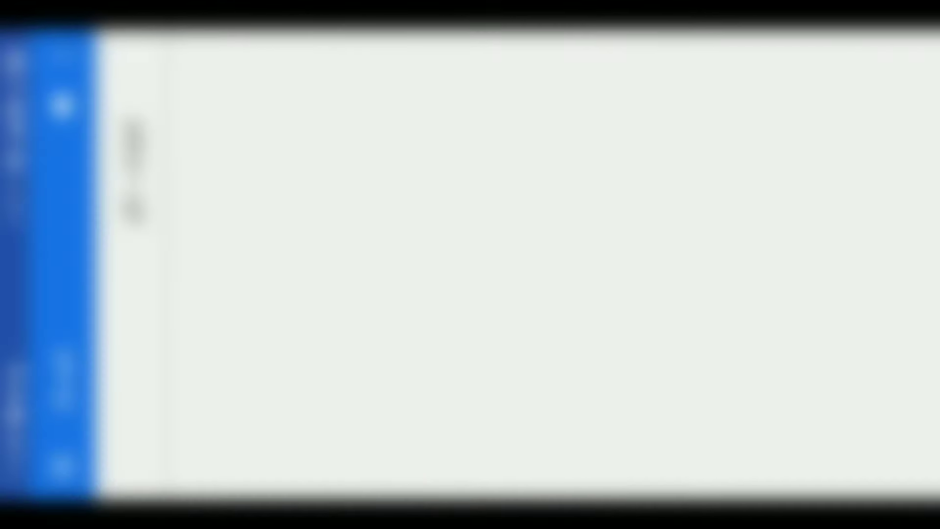
click(66, 372)
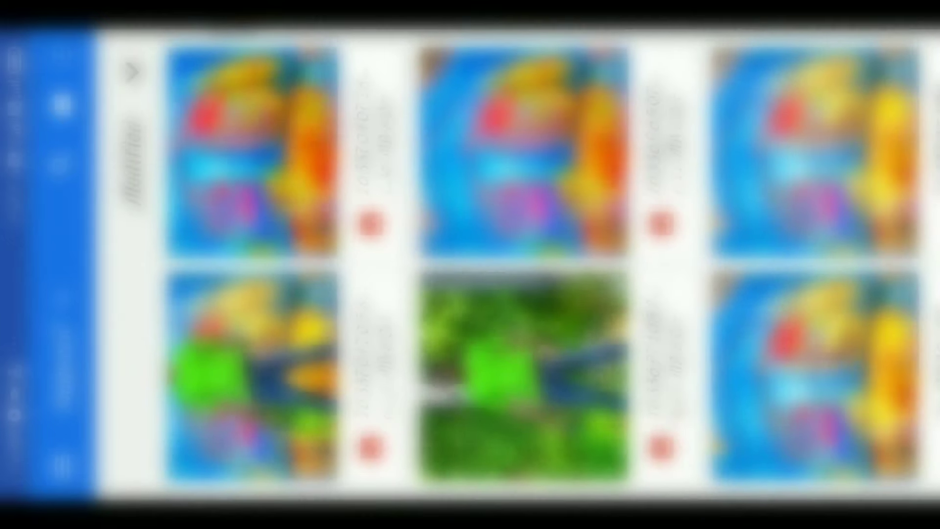
click(252, 152)
mouse_move(671, 254)
mouse_down()
mouse_move(690, 353)
mouse_move(743, 337)
mouse_move(764, 342)
mouse_up()
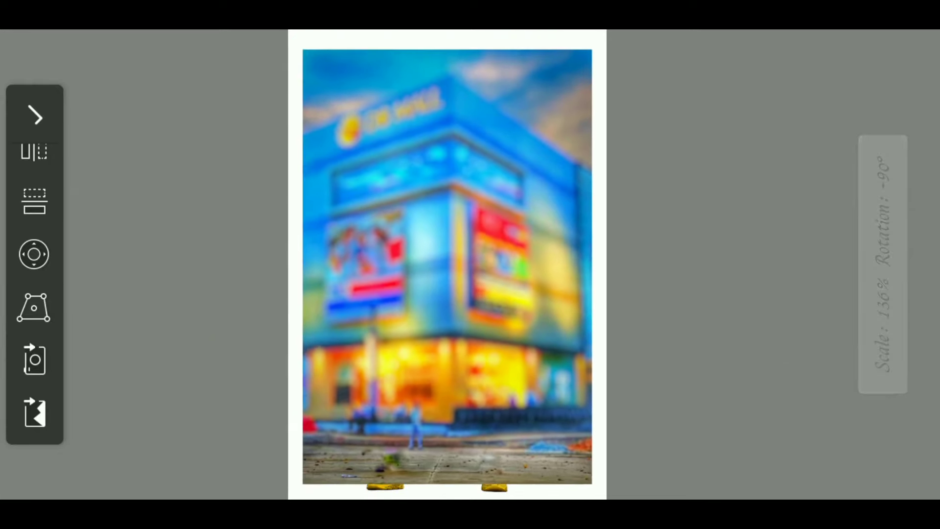
Scale the mall photo to about 111% so it fills the page
click(34, 116)
drag(881, 262, 735, 311)
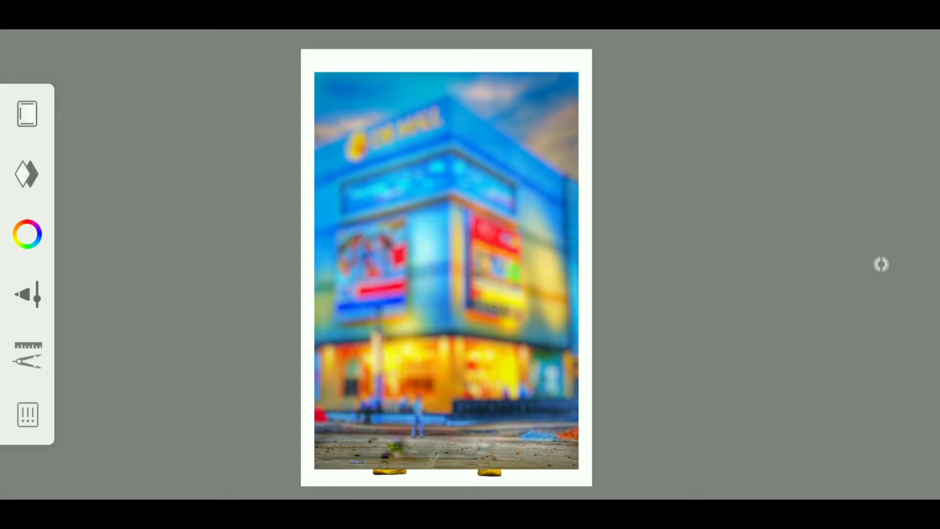
click(28, 357)
click(84, 266)
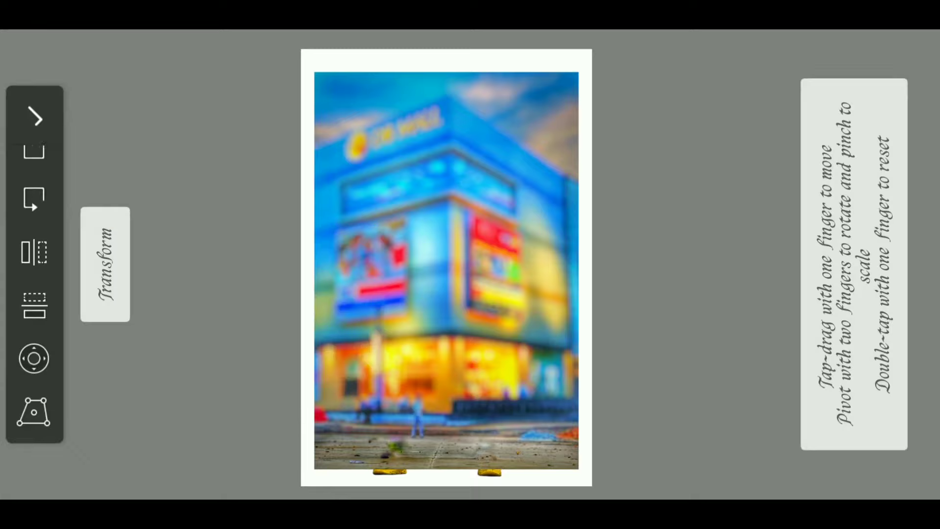
drag(721, 301, 746, 296)
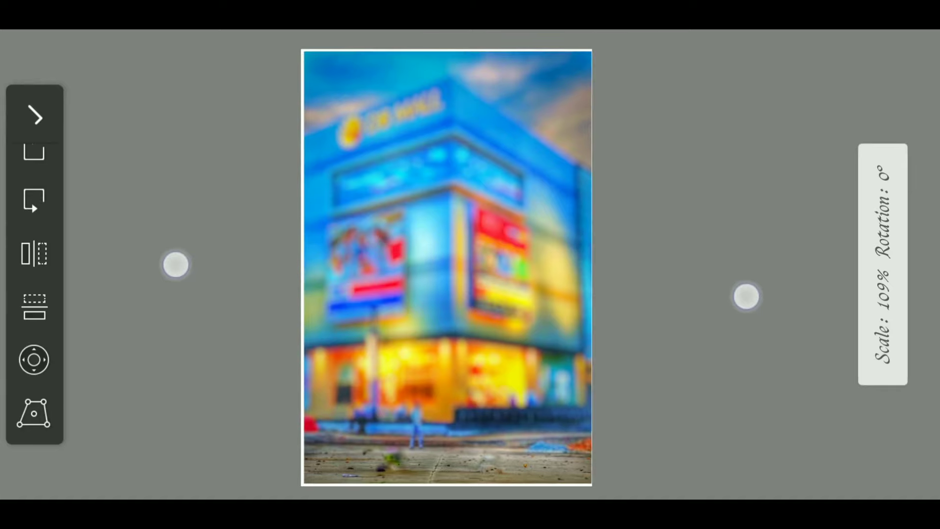
drag(176, 265, 170, 266)
drag(746, 297, 750, 297)
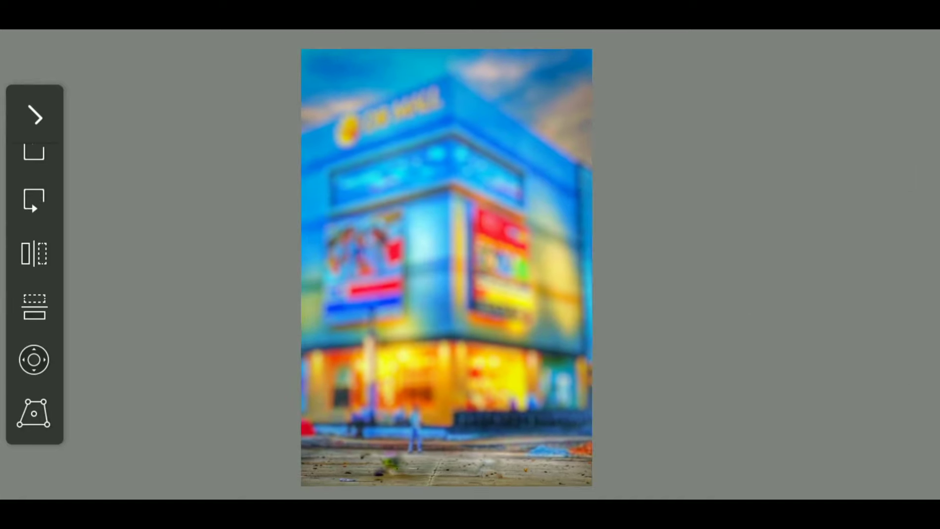
click(27, 105)
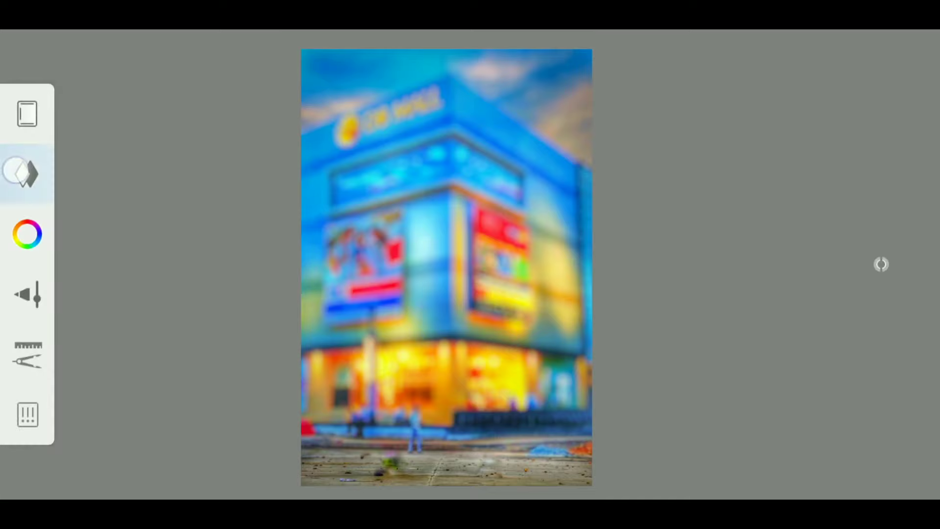
Move the mall photo layer beneath the man's layers
click(16, 171)
drag(342, 83, 725, 80)
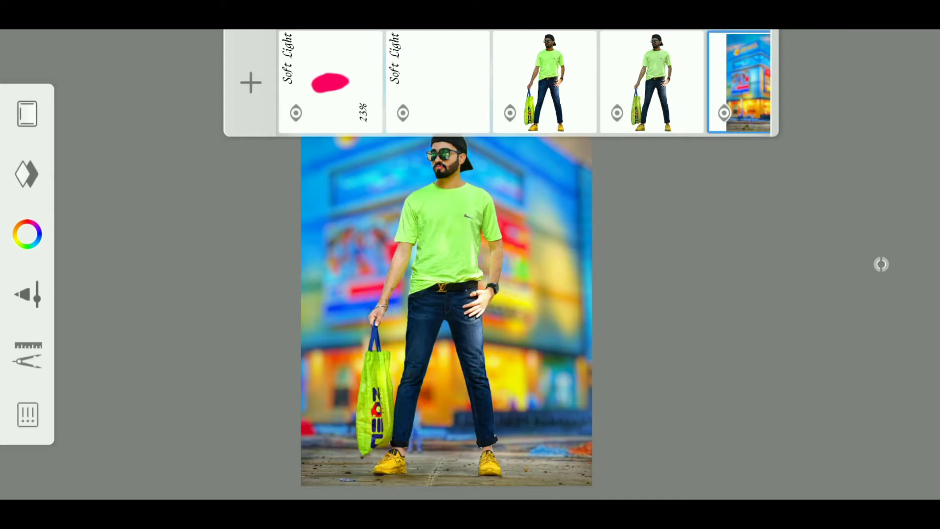
click(758, 307)
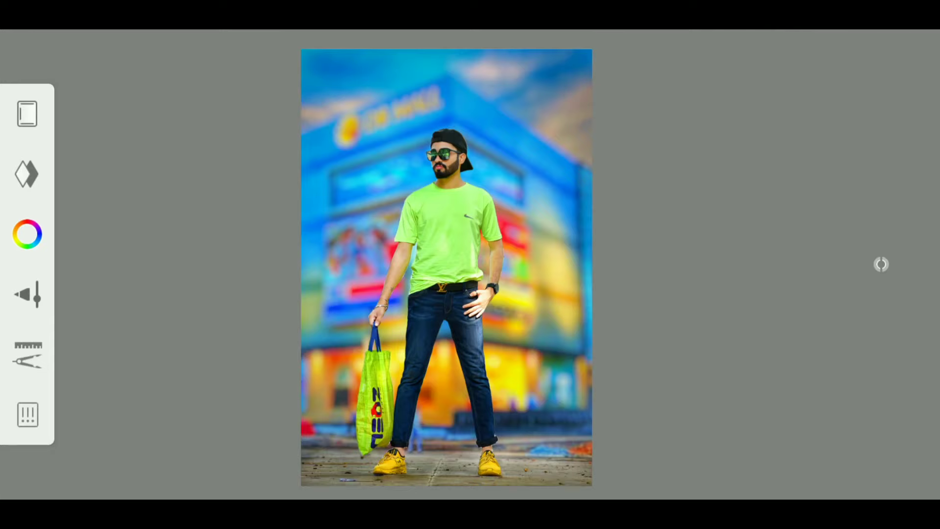
drag(153, 279, 132, 278)
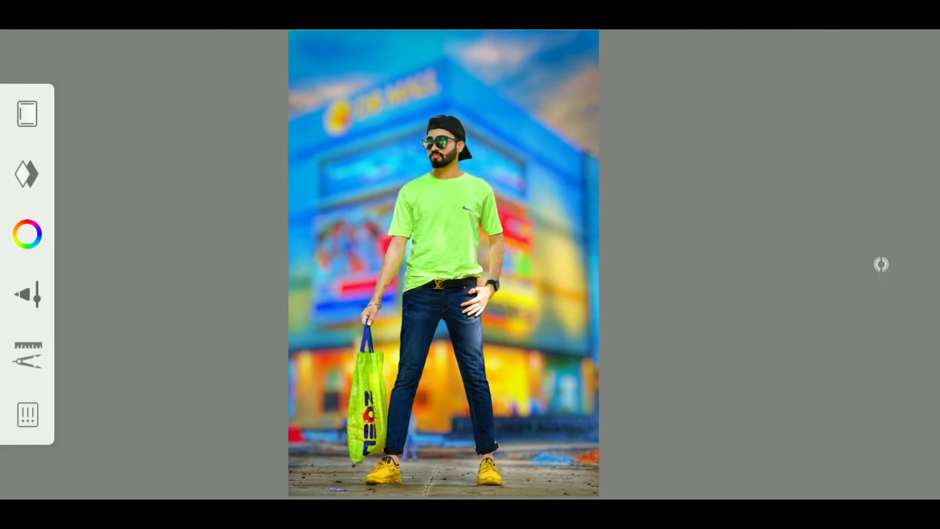
Import the STYLISH BOY graphic, scaled to 345% across the top of the poster
click(17, 345)
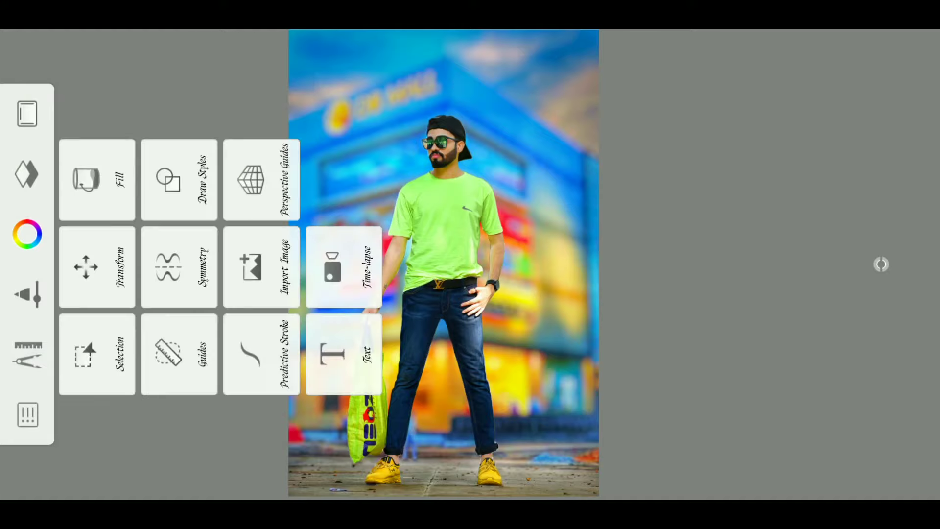
click(258, 277)
click(106, 264)
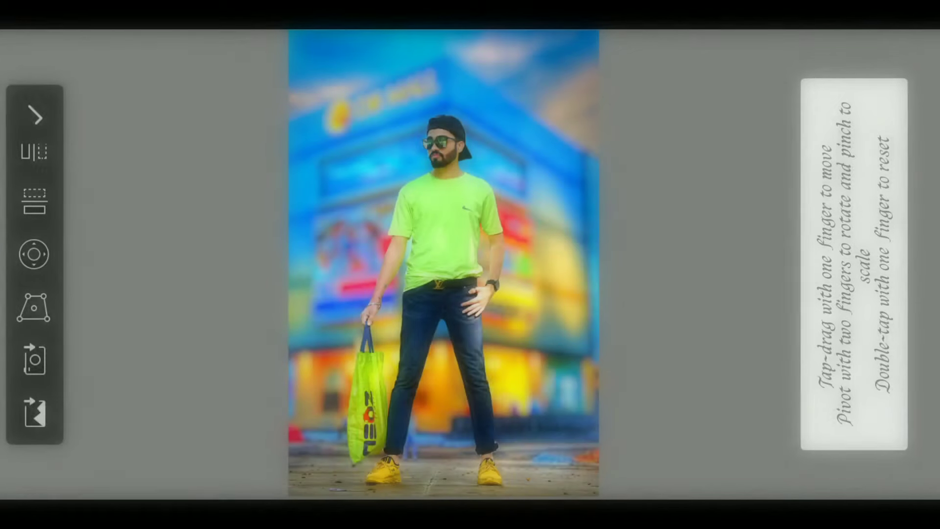
mouse_move(308, 305)
mouse_down()
mouse_move(236, 123)
mouse_move(168, 122)
mouse_move(92, 103)
mouse_up()
drag(214, 177, 210, 170)
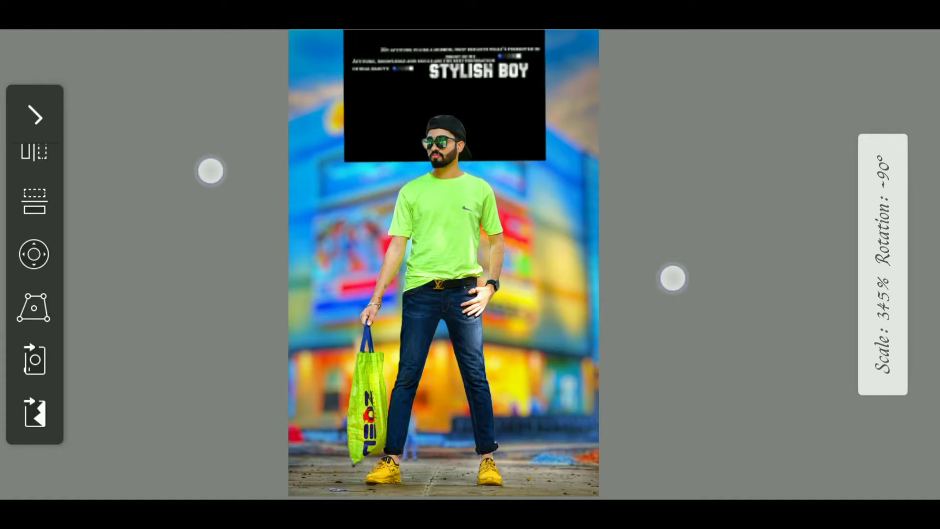
Give the STYLISH BOY layer a lighten-type blending mode to drop its black box
click(35, 116)
click(27, 173)
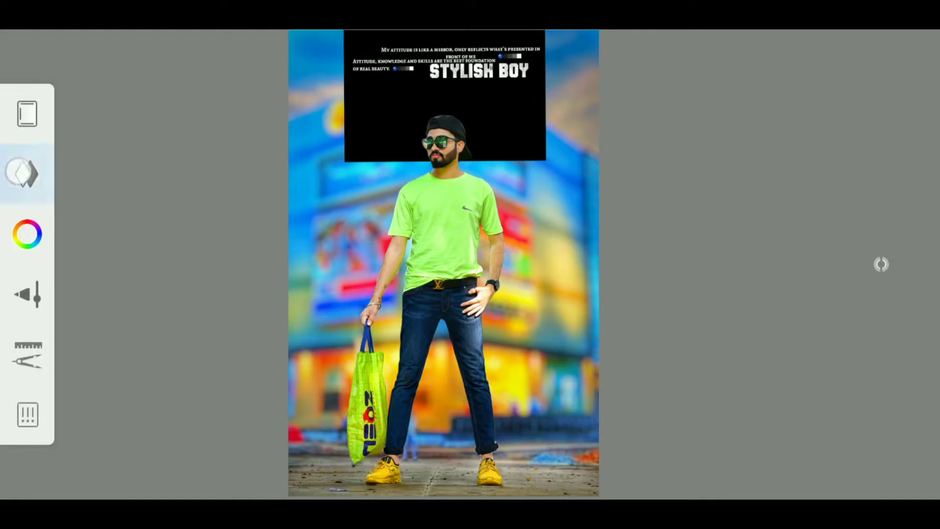
click(740, 84)
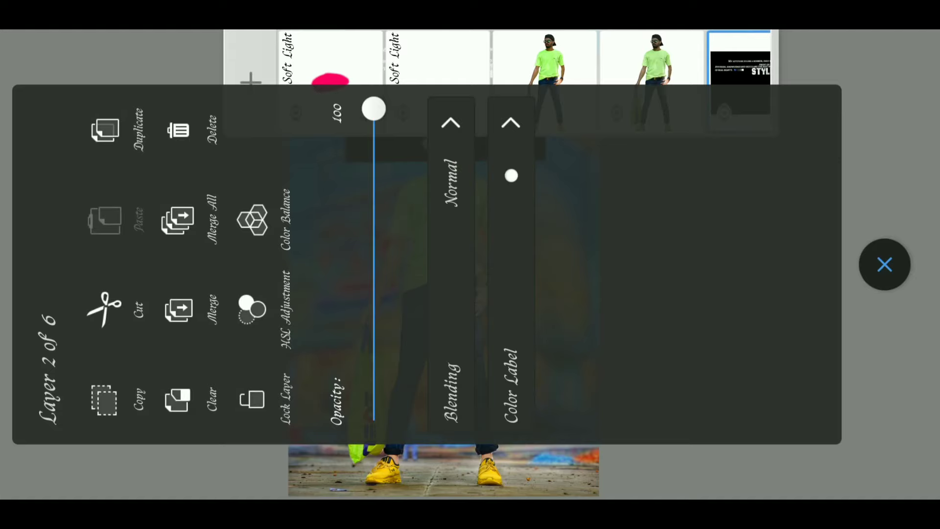
click(452, 296)
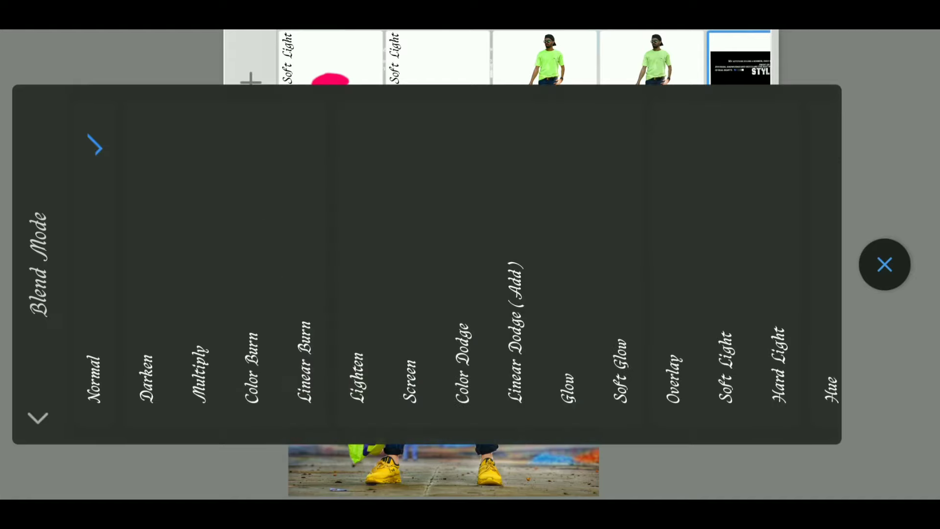
click(885, 264)
click(733, 298)
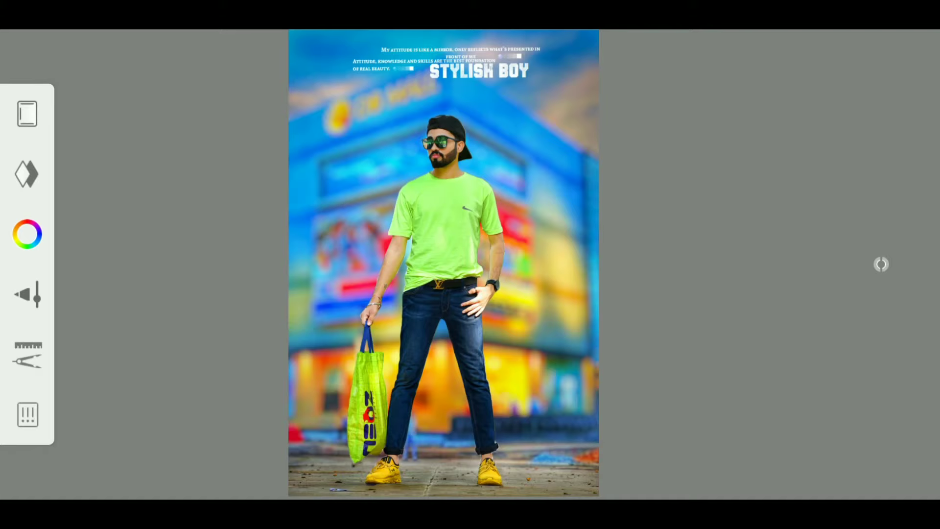
Scale the STYLISH BOY text up to 106%
click(27, 355)
click(93, 264)
drag(719, 271, 745, 280)
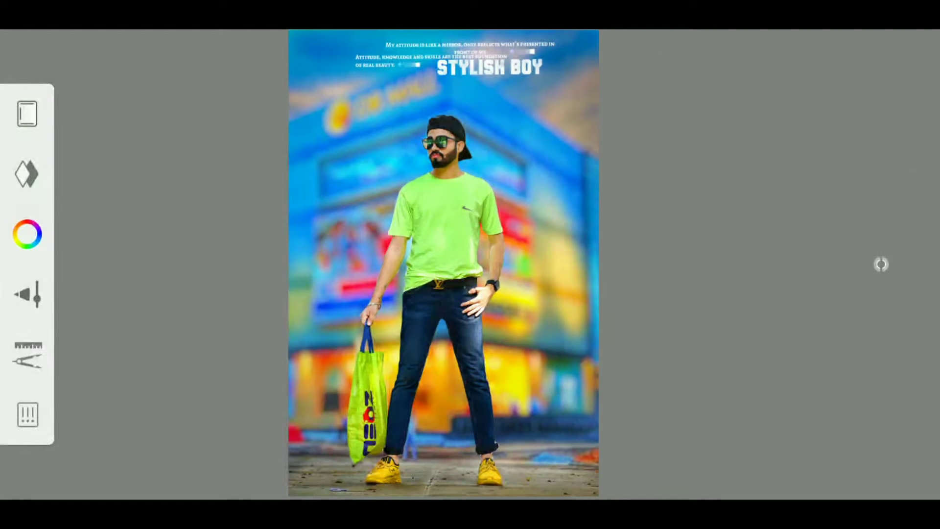
Import the lens flare picture above the top Soft Light layer, scaled to about 270% at the top-left
click(25, 175)
click(337, 84)
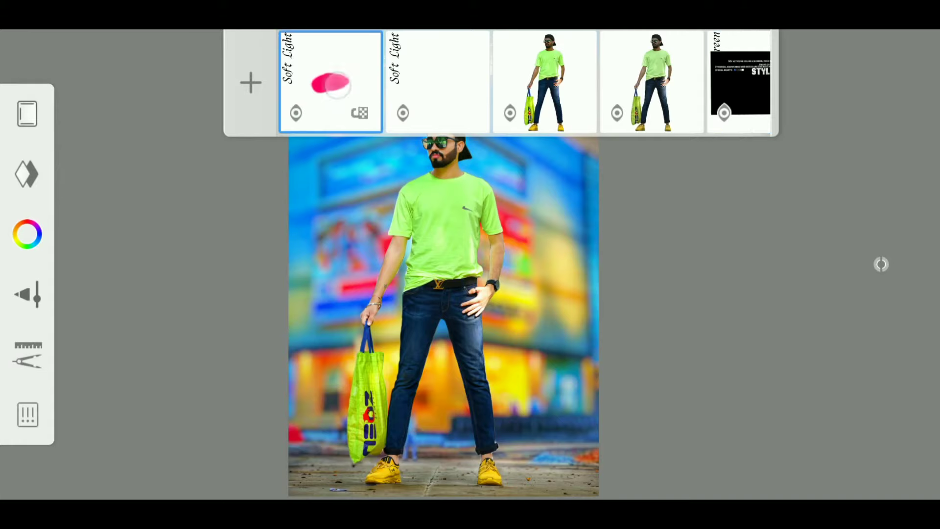
click(703, 287)
click(28, 415)
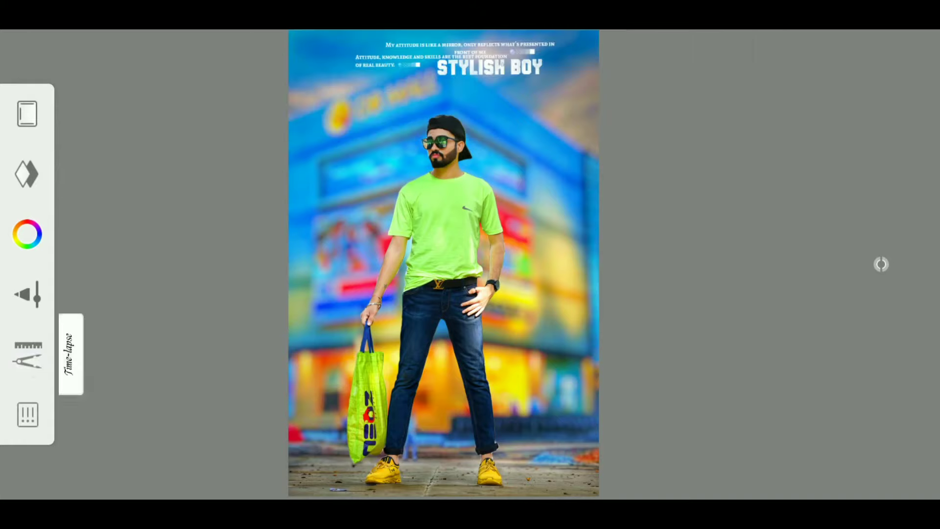
click(261, 267)
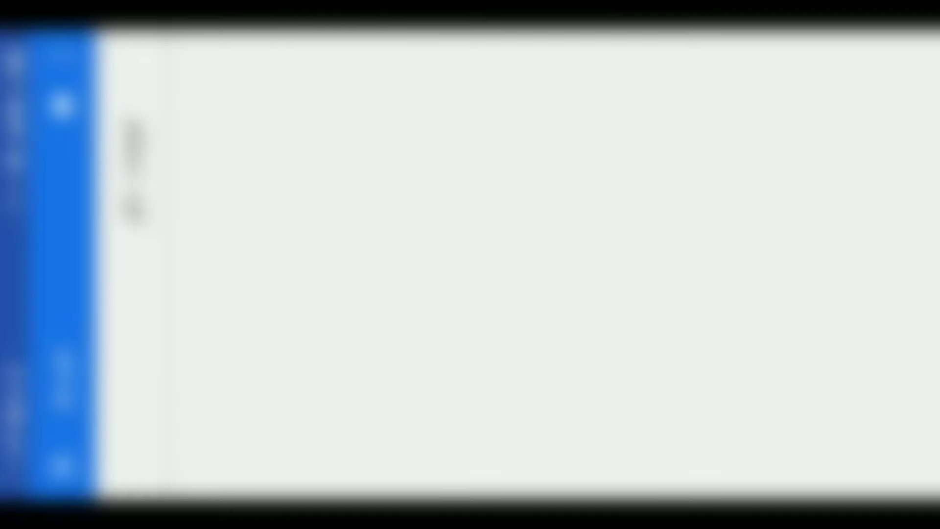
scroll(519, 264, down, 15)
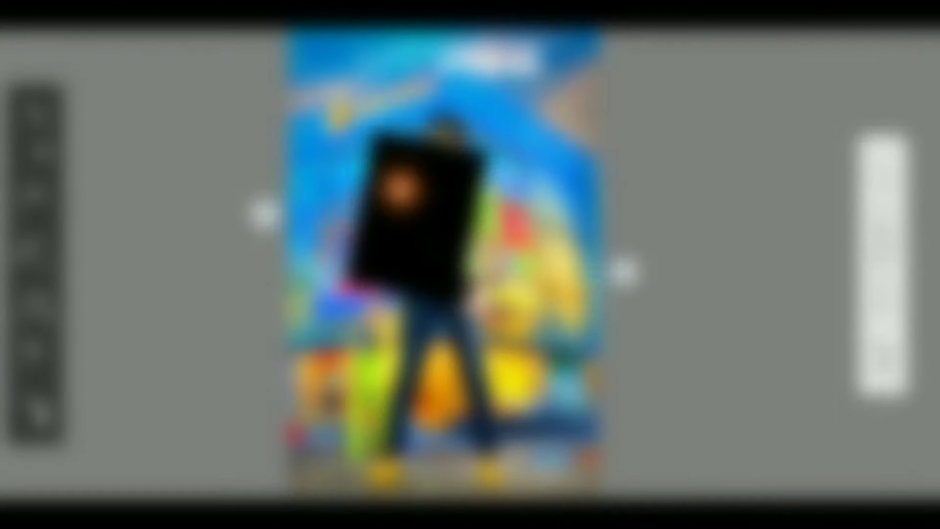
drag(260, 209, 147, 170)
Finish placing the flare and set its layer blend mode to Screen
click(34, 116)
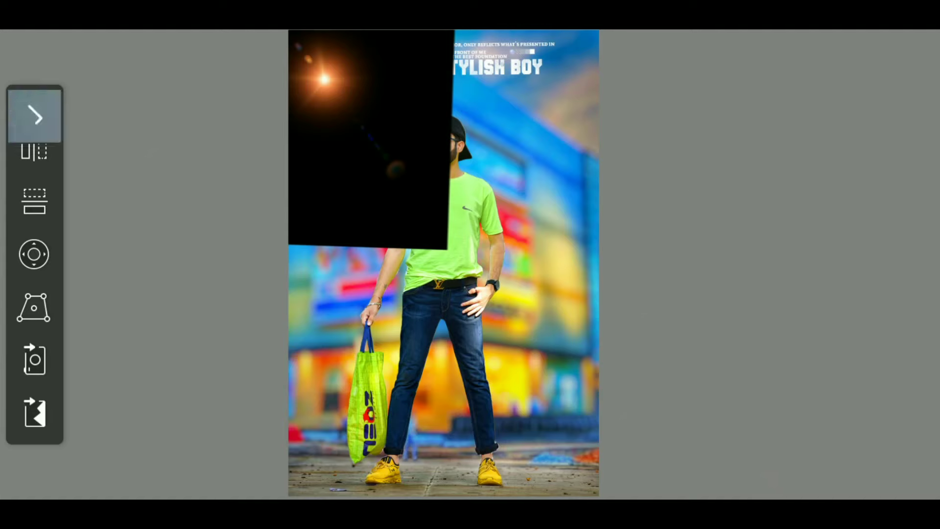
click(27, 173)
click(325, 86)
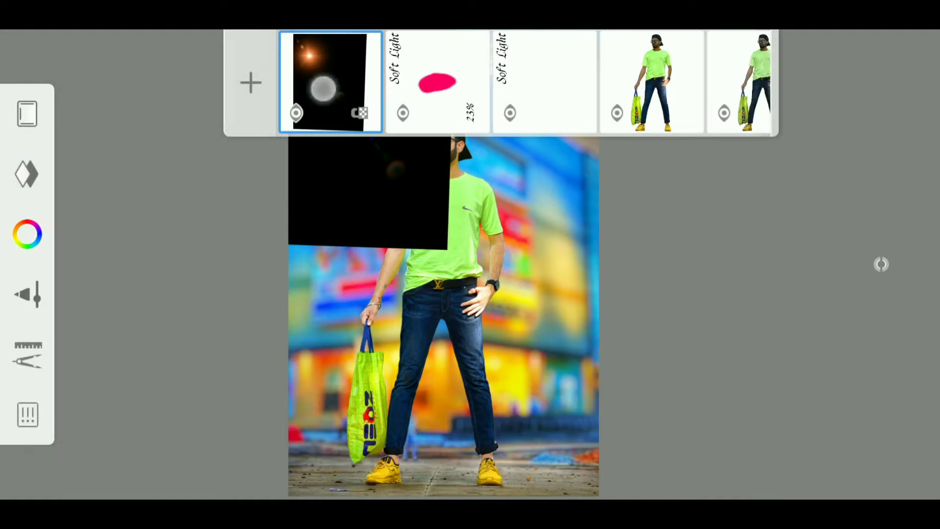
click(458, 315)
click(404, 368)
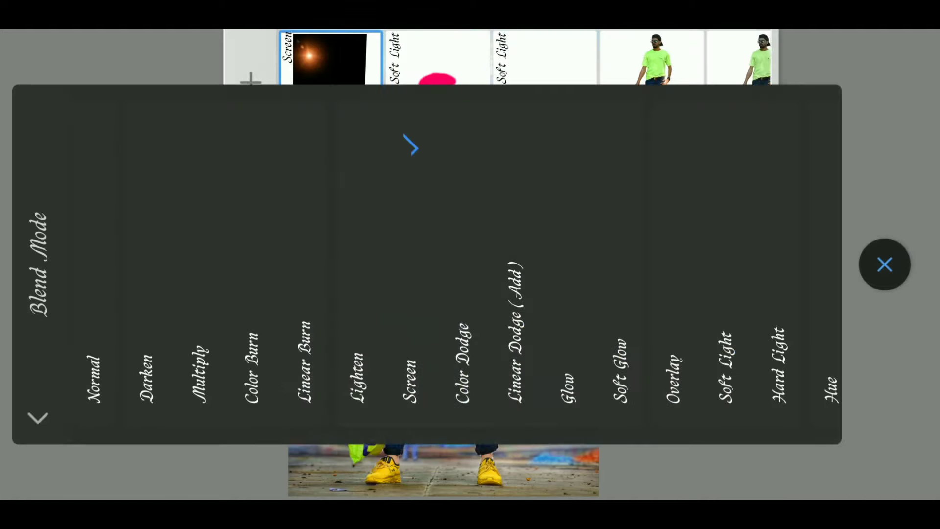
click(895, 256)
click(716, 267)
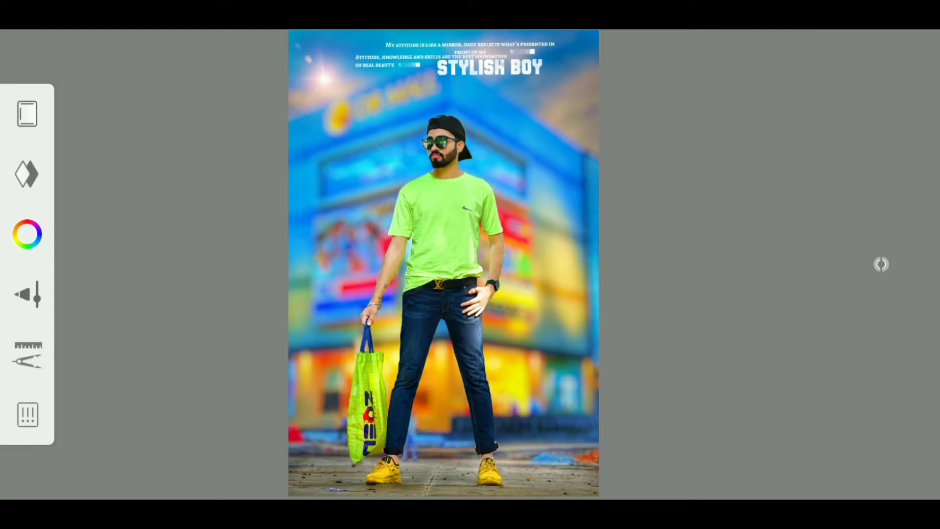
Transform the overlay layer to scale it up slightly, then finish the transform
click(27, 355)
click(83, 266)
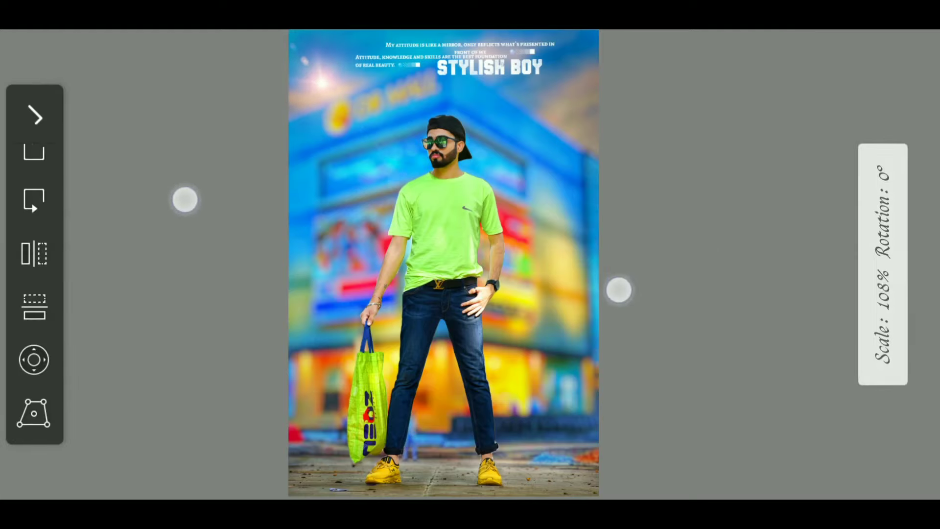
drag(619, 290, 656, 346)
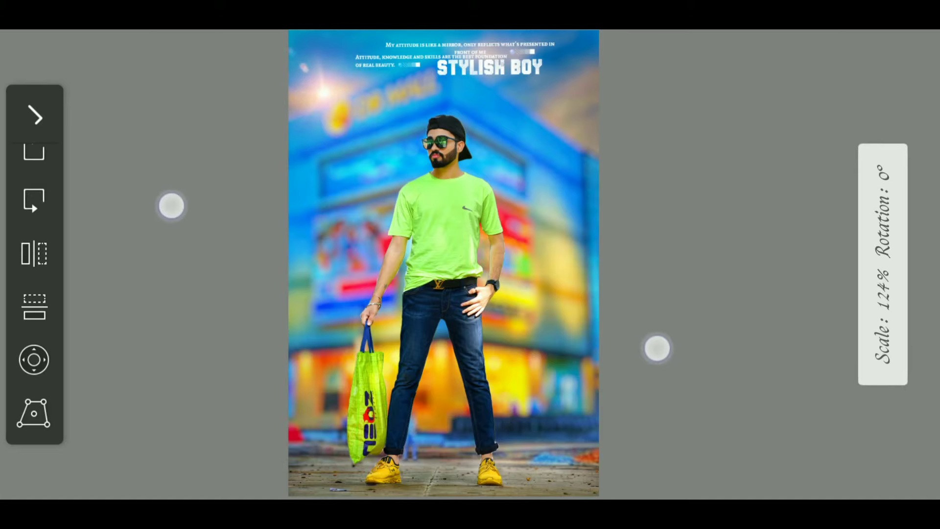
click(35, 116)
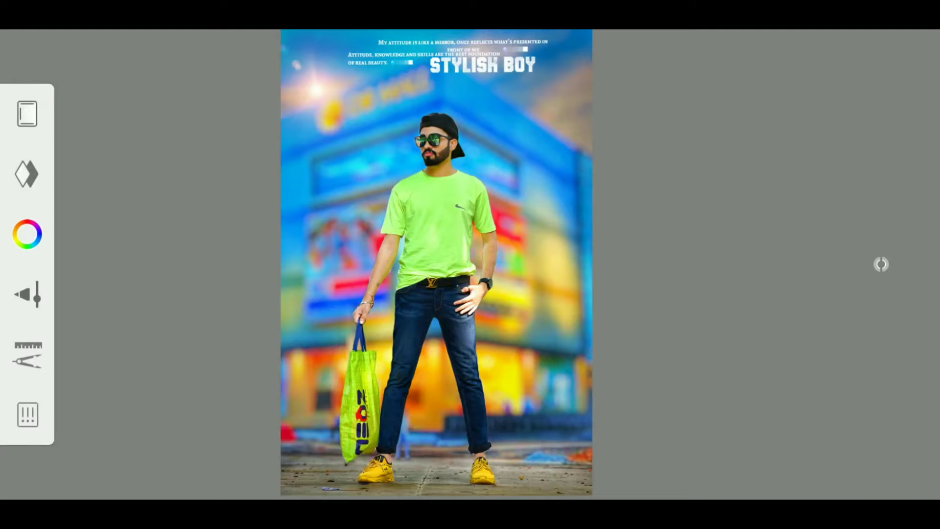
Leave for the Gallery and choose Save current sketch for the Stylish Boy poster
click(28, 414)
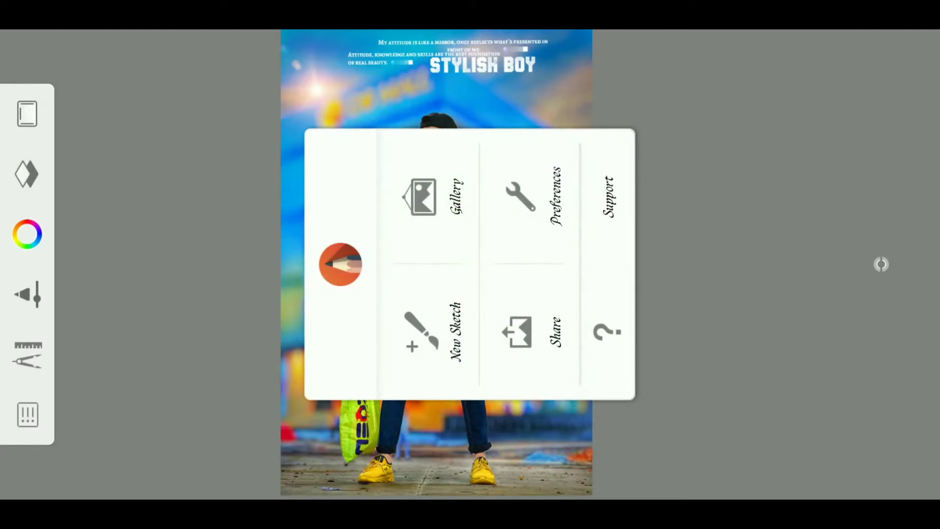
click(431, 208)
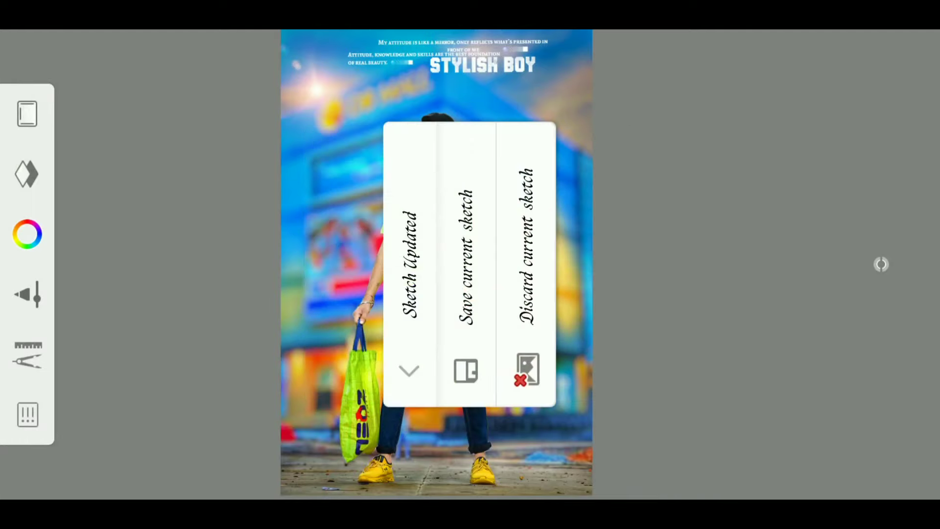
click(466, 259)
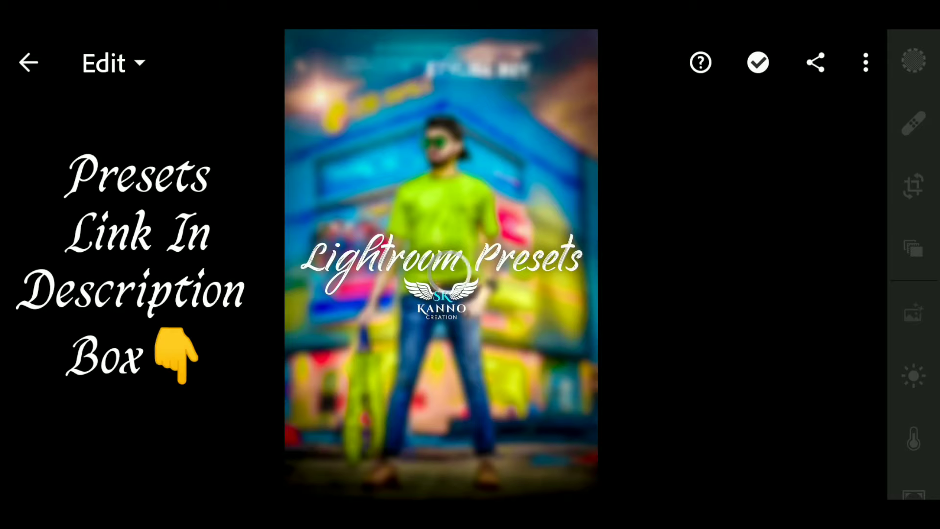
Copy the preset sample photo's edit settings
click(866, 62)
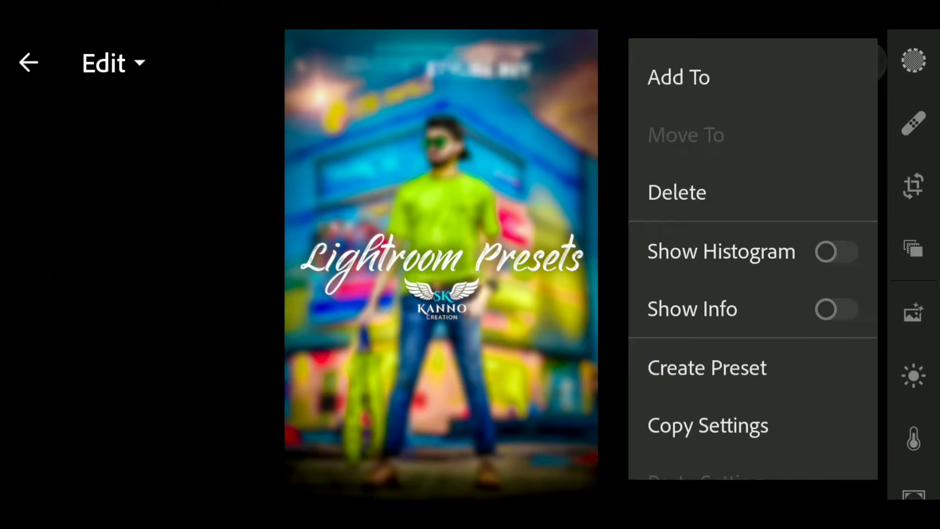
drag(749, 352, 765, 224)
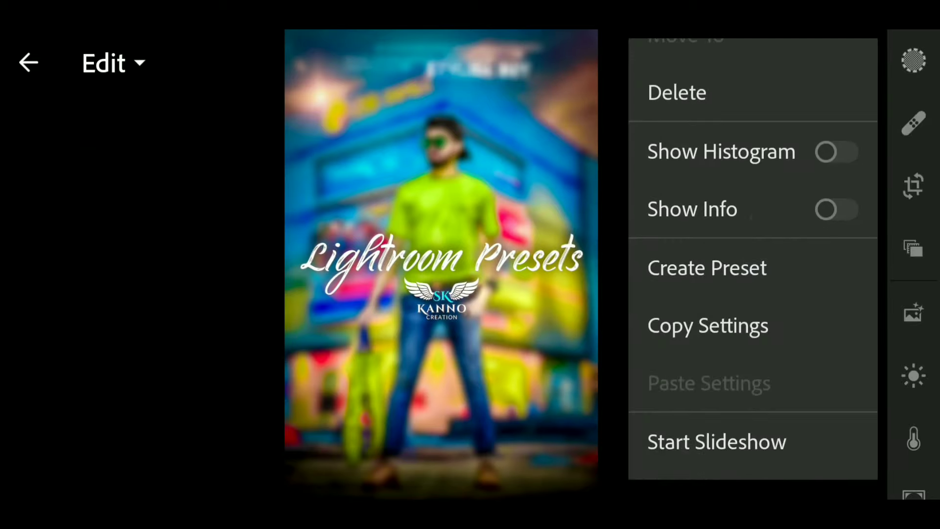
click(708, 325)
click(906, 61)
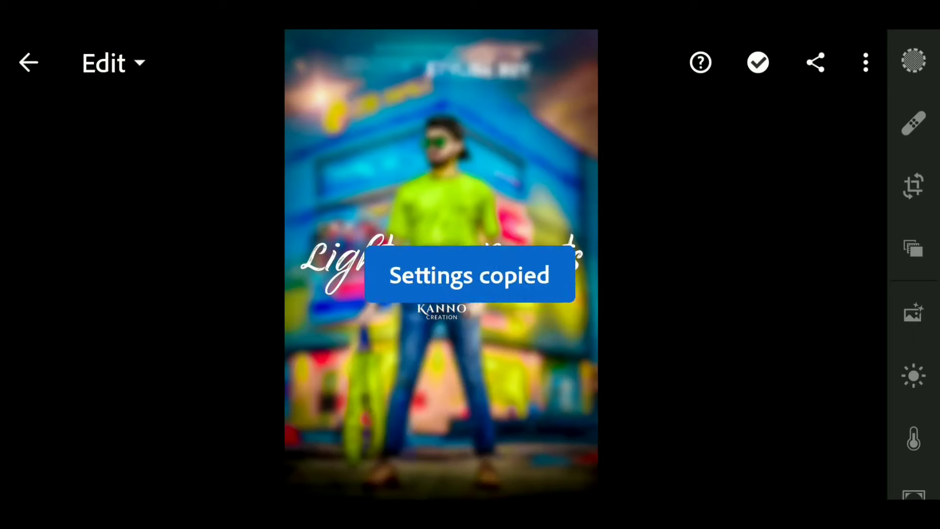
Paste the copied settings onto the Stylish Boy photo
drag(290, 235, 490, 235)
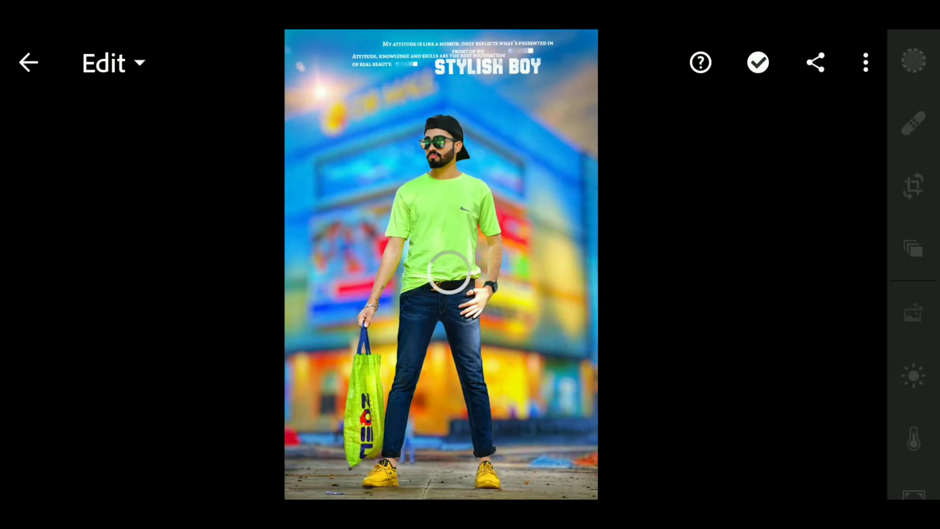
click(866, 62)
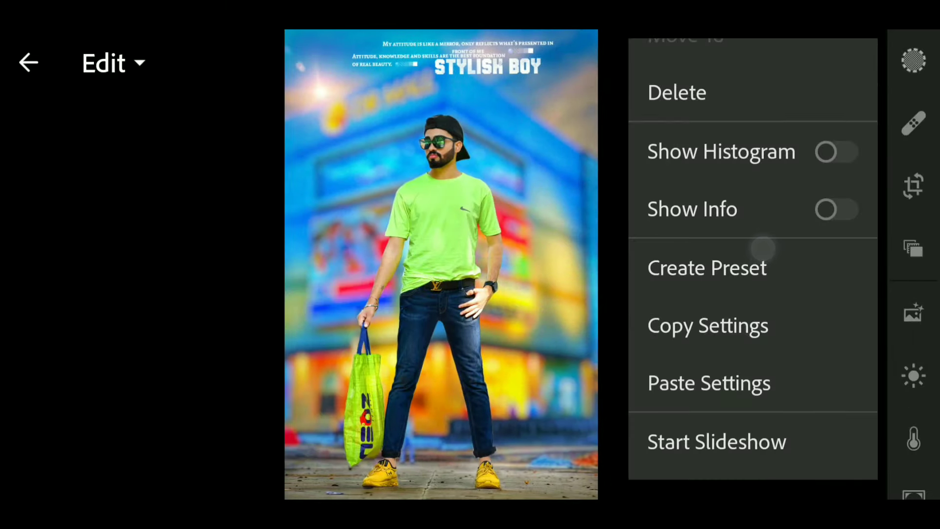
click(734, 382)
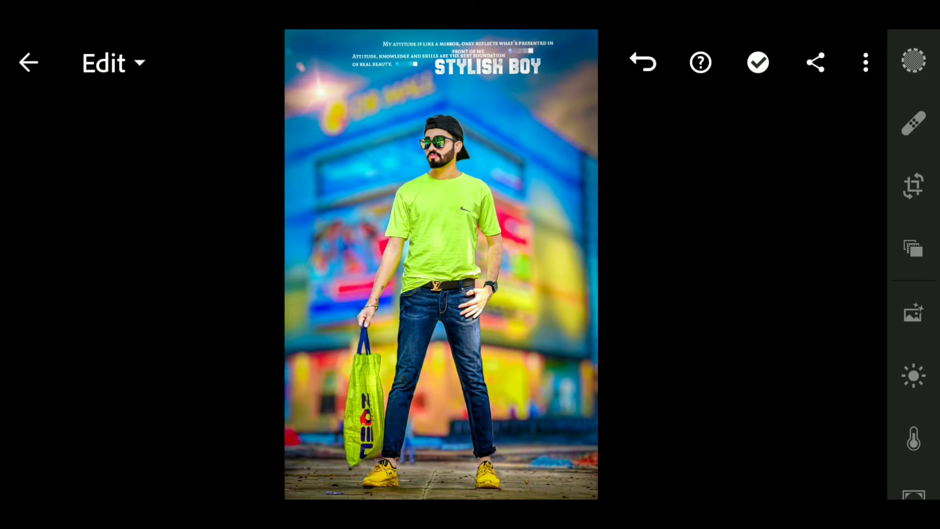
Add a horizontal linear gradient mask over the ground at the bottom of the photo
click(913, 61)
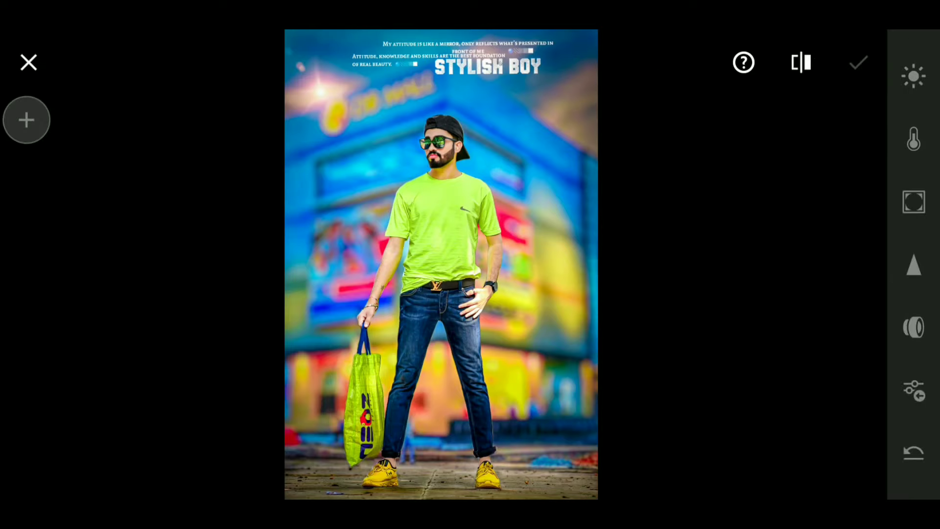
click(27, 119)
click(122, 120)
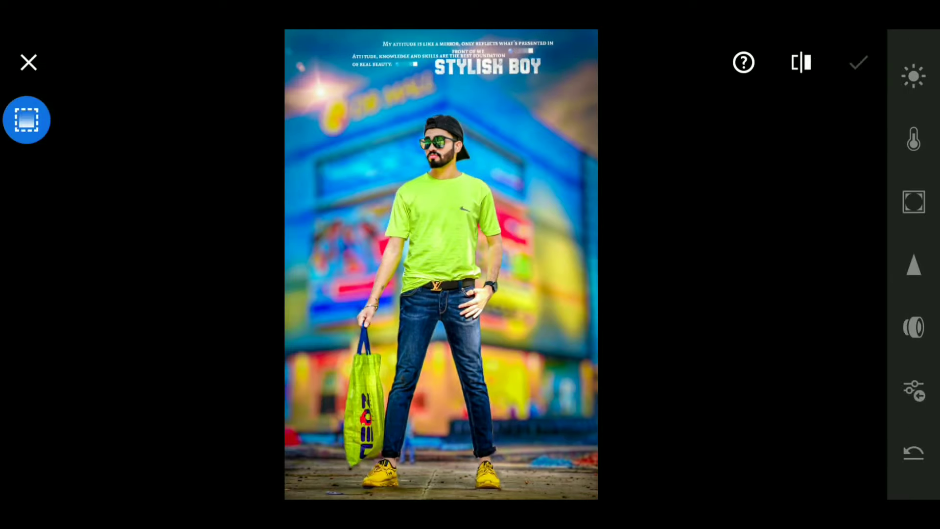
drag(460, 474, 418, 372)
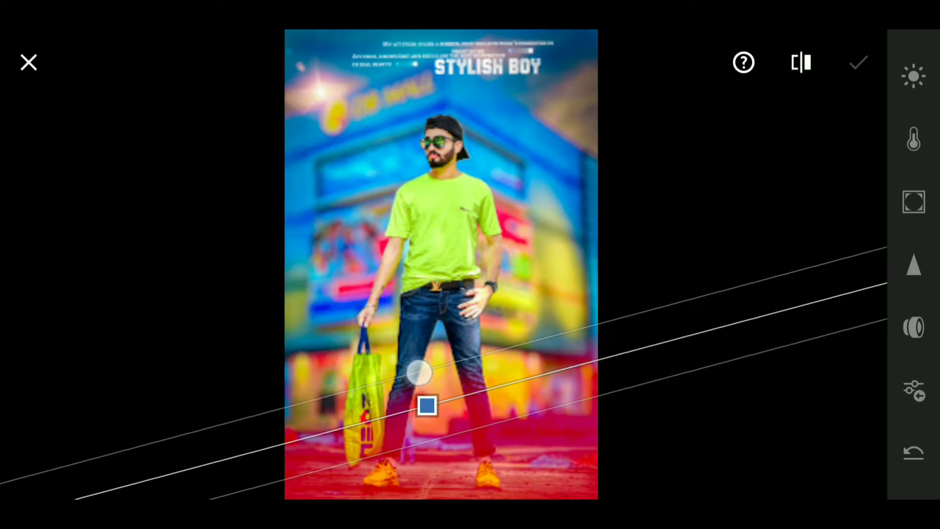
drag(419, 372, 434, 378)
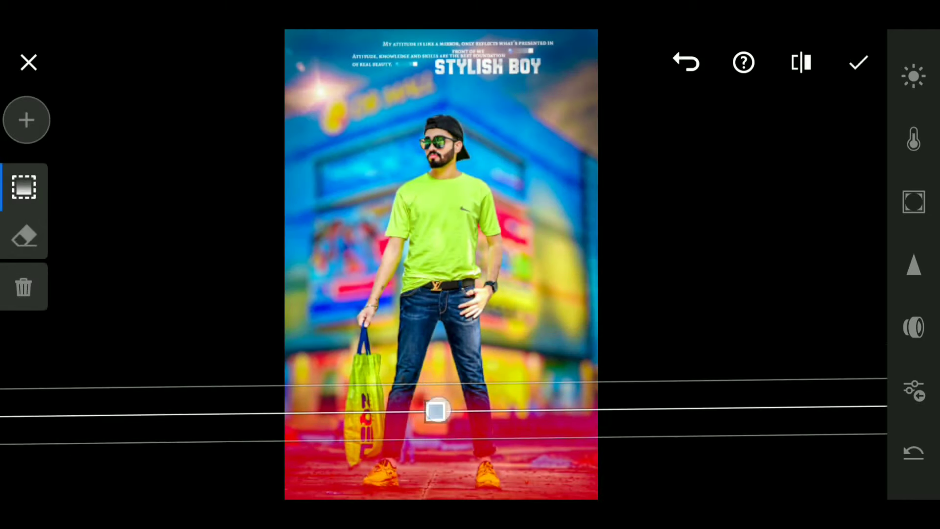
drag(436, 411, 435, 445)
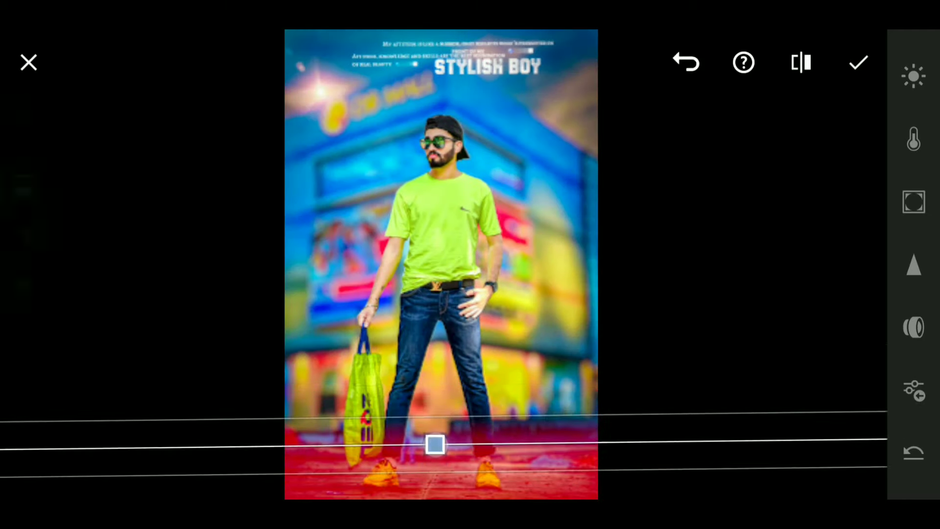
Set the masked area's Exposure to about -1.19EV and apply the mask
click(914, 76)
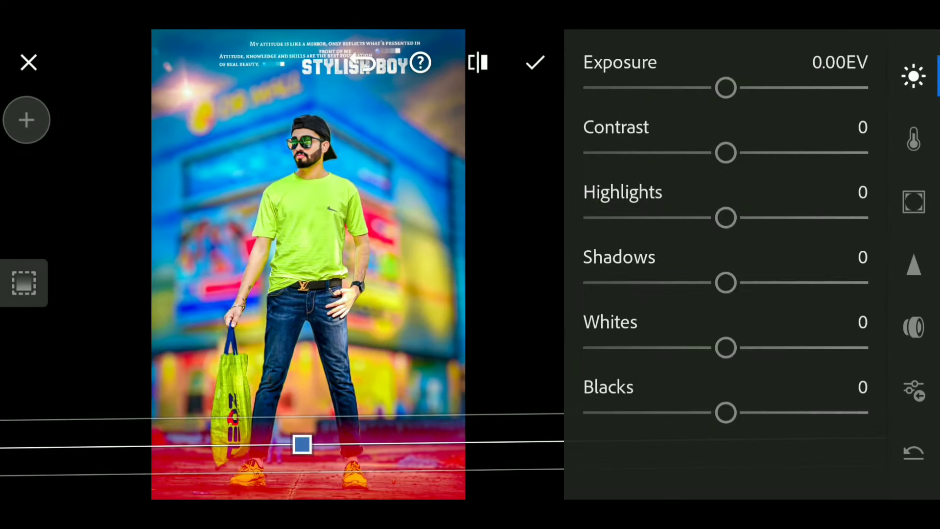
drag(720, 104, 650, 127)
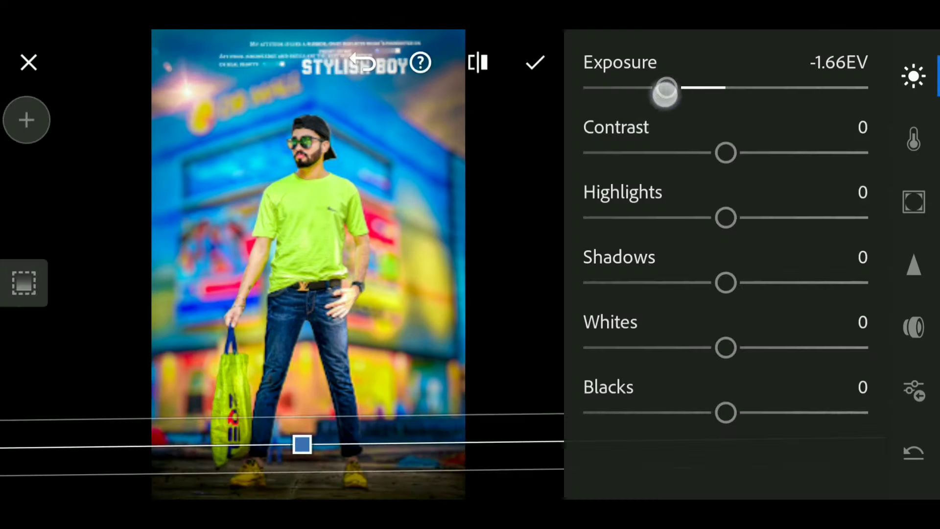
drag(667, 89, 686, 89)
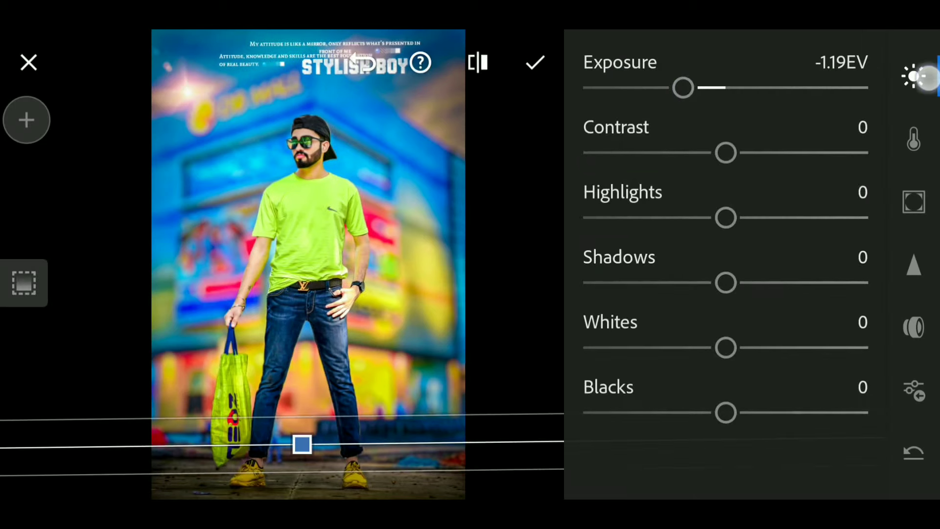
click(915, 76)
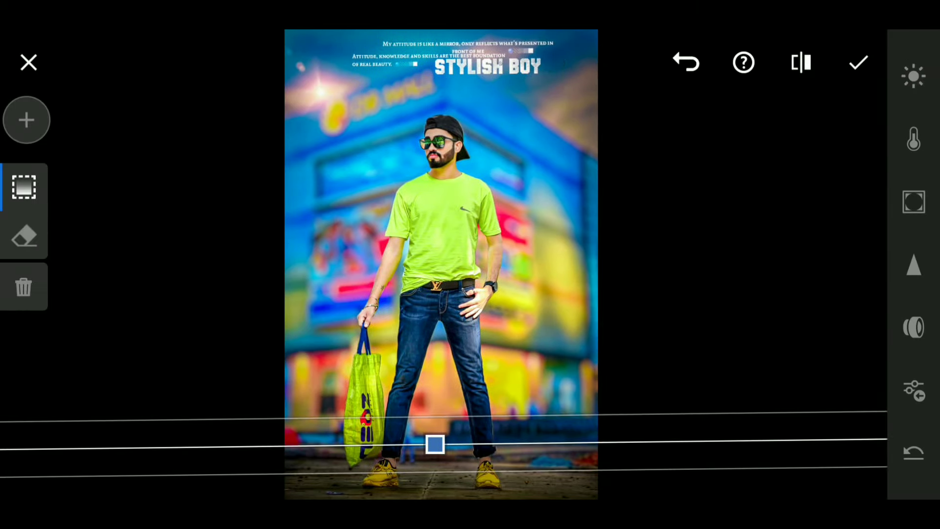
click(858, 62)
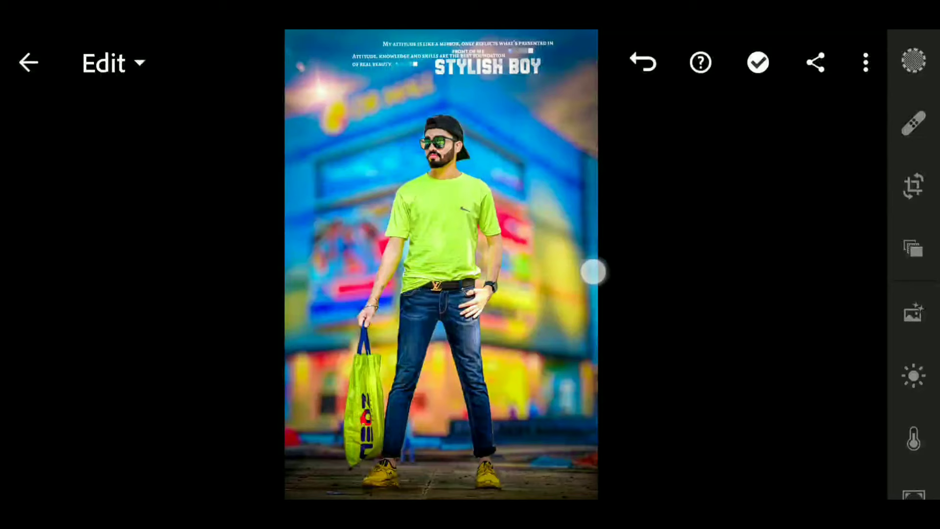
Compare the edit against the original photo, then start exporting it
click(593, 271)
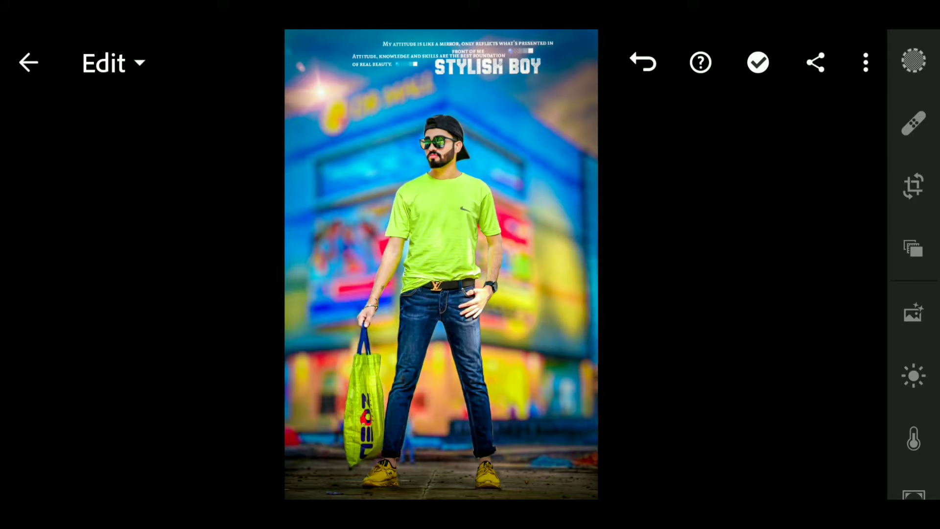
click(816, 62)
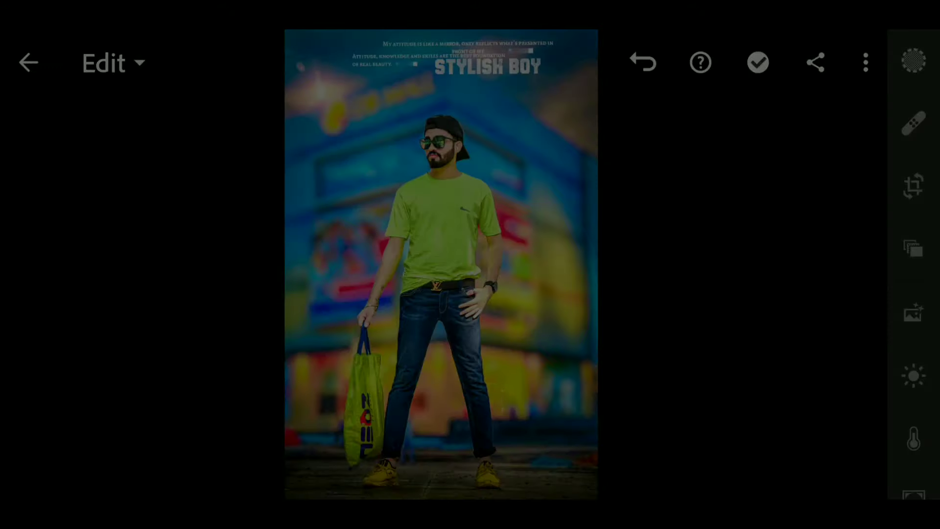